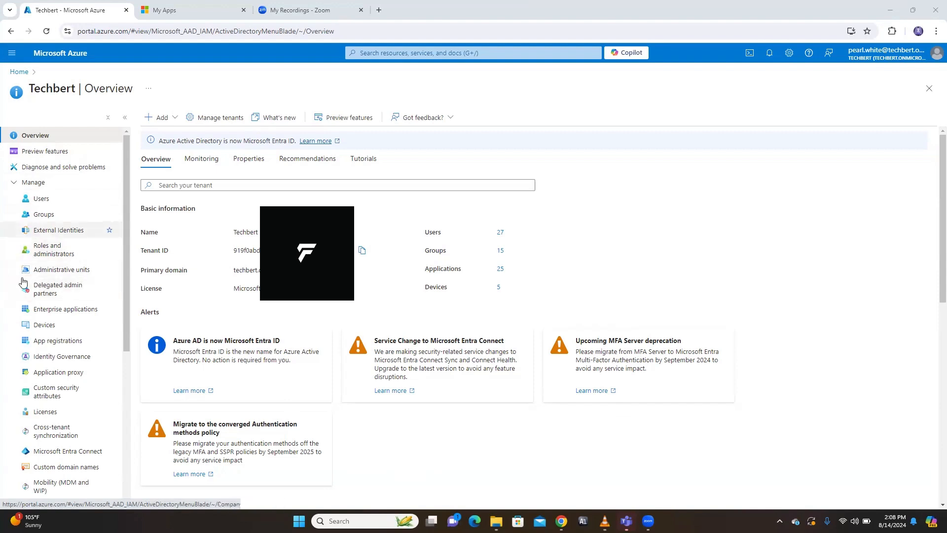
- Look over the Techbert tenant's management options and its Users page, and return to the tenant overview
{"action": "left_click_drag", "start_coordinate": [127, 230], "coordinate": [123, 392]}
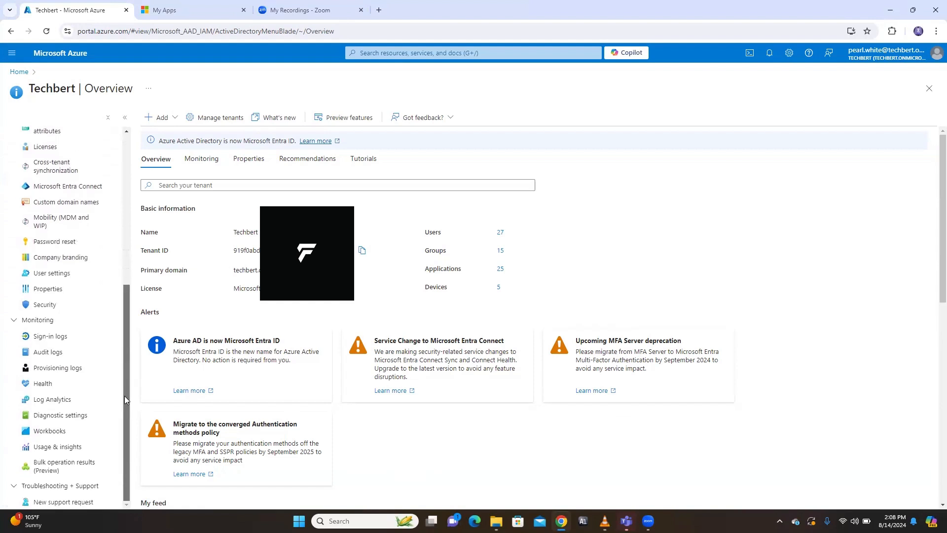
{"action": "left_click_drag", "start_coordinate": [124, 395], "coordinate": [127, 230]}
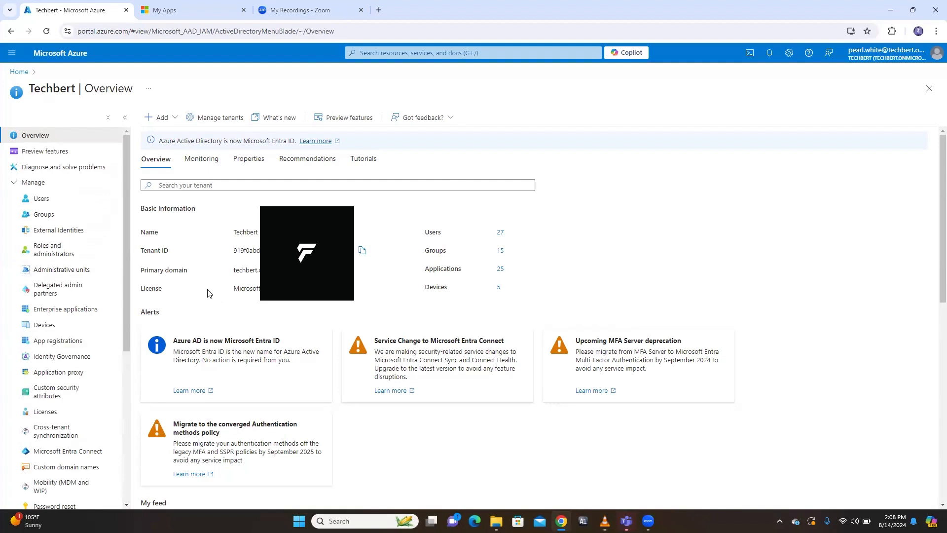
{"action": "left_click", "coordinate": [51, 200]}
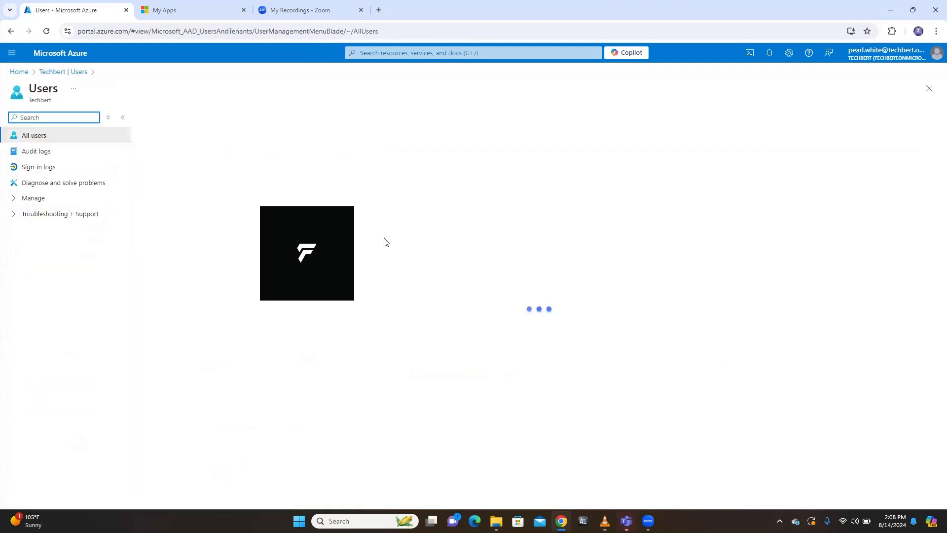
{"action": "left_click", "coordinate": [54, 73]}
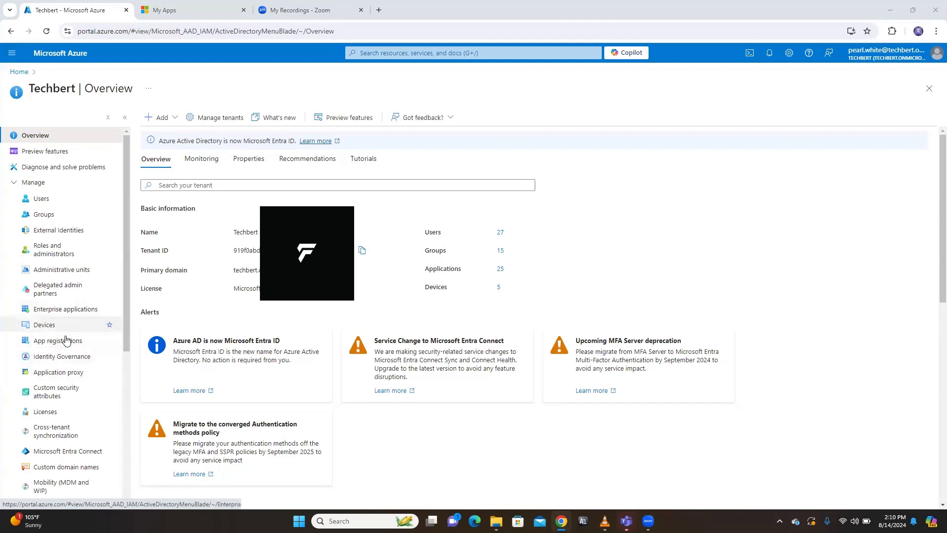
- Open the tenant's App registrations, check the owned applications, and list all applications
{"action": "scroll", "coordinate": [98, 318], "scroll_direction": "down", "scroll_amount": 1}
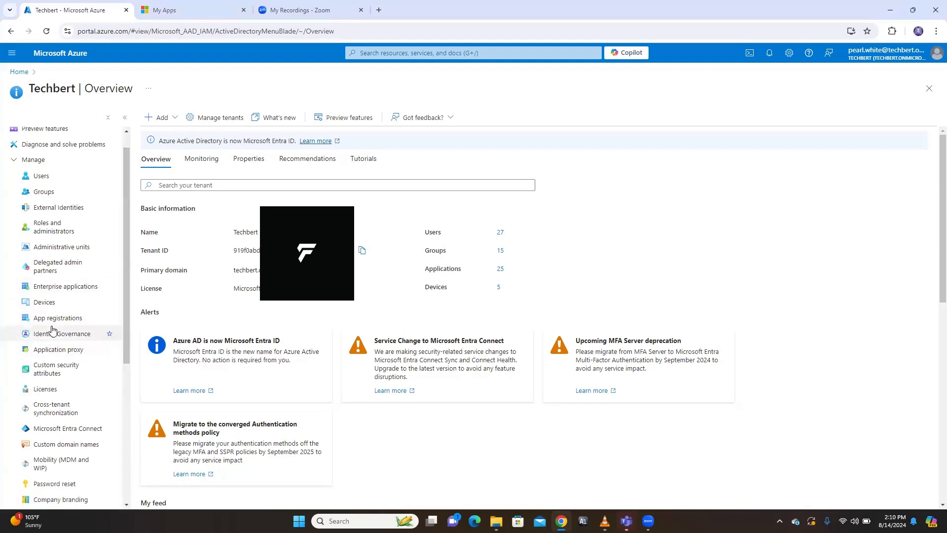
{"action": "left_click", "coordinate": [55, 319]}
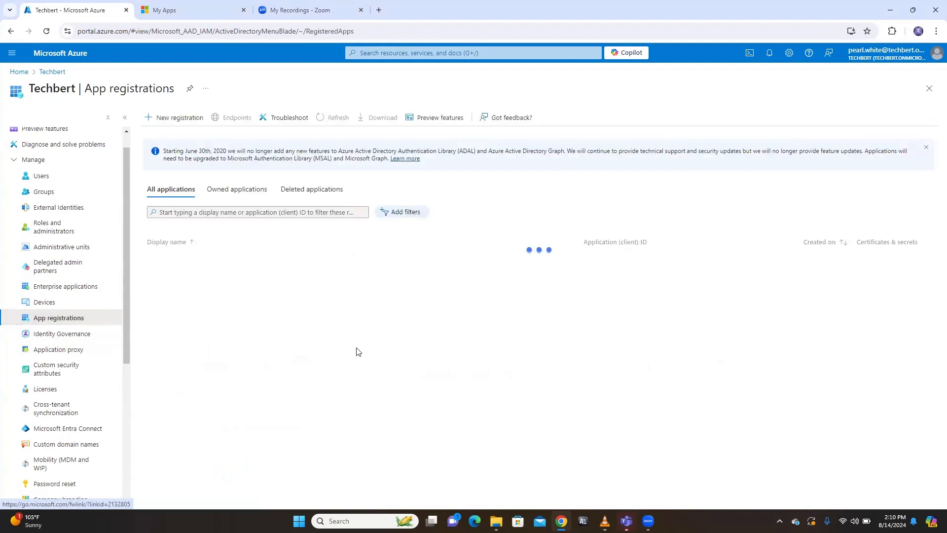
{"action": "left_click", "coordinate": [237, 189]}
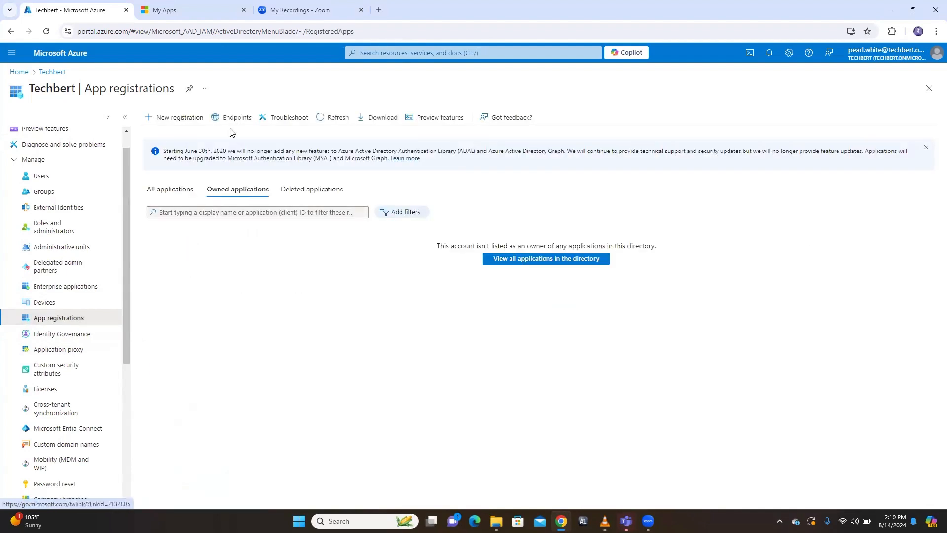
{"action": "left_click", "coordinate": [168, 188]}
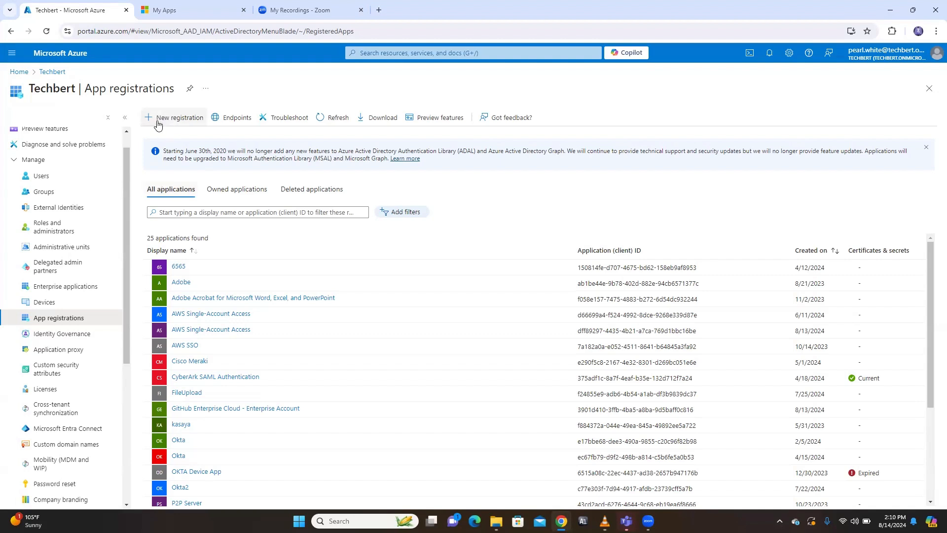
- Start a new application registration named Albert104, limited to accounts in the Techbert organizational directory only (Single tenant)
{"action": "left_click", "coordinate": [176, 121]}
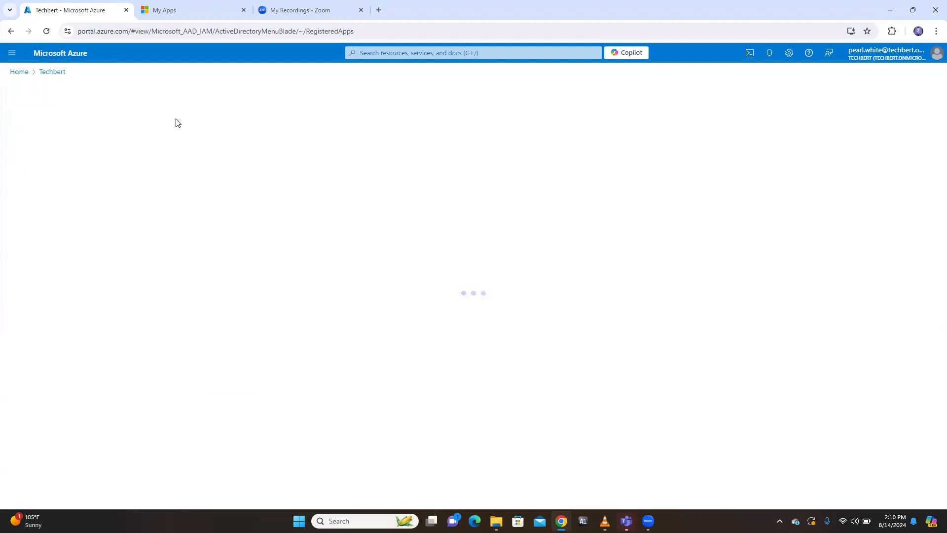
{"action": "left_click", "coordinate": [171, 157]}
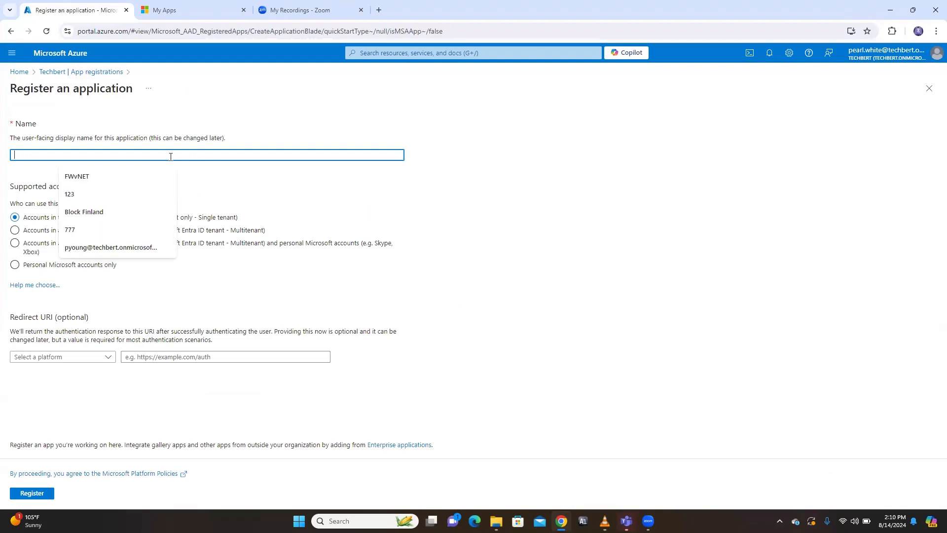
{"action": "type", "text": "Alber"}
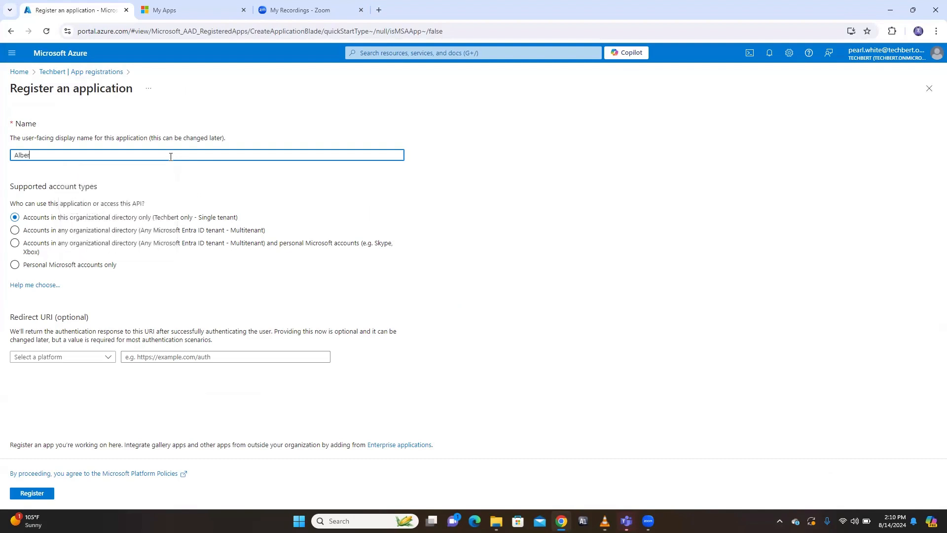
{"action": "type", "text": "t104"}
{"action": "left_click", "coordinate": [54, 231]}
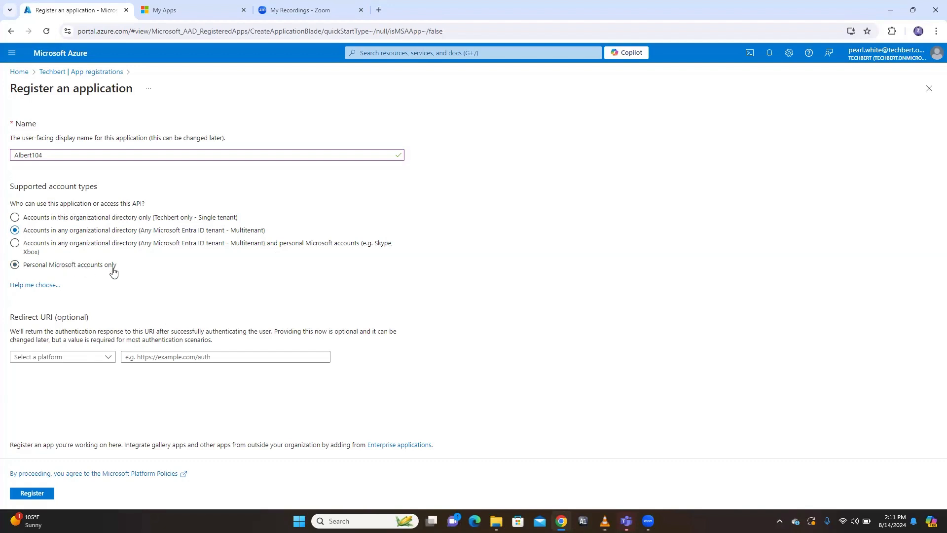
{"action": "left_click", "coordinate": [21, 219]}
{"action": "left_click_drag", "start_coordinate": [9, 320], "coordinate": [106, 319]}
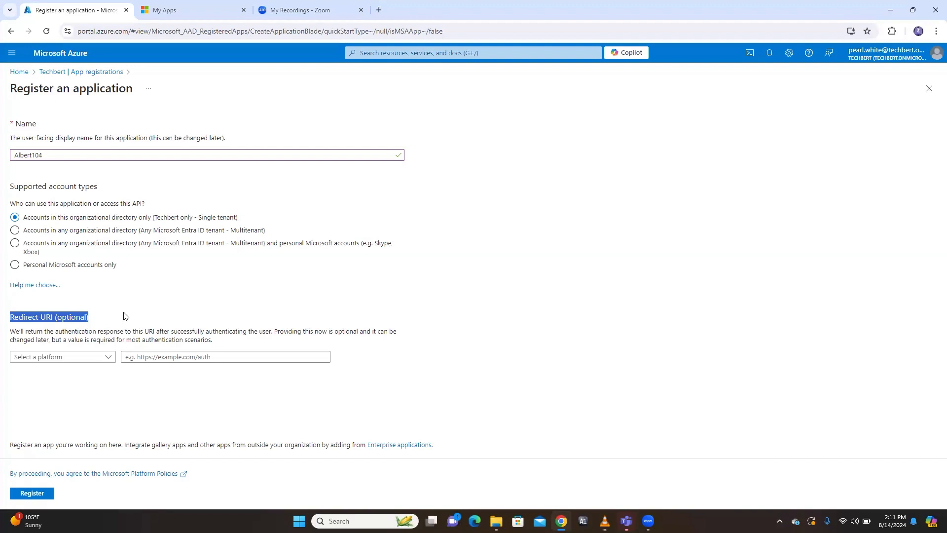
- Open a new incognito browser window and load spotify.com in it
{"action": "left_click", "coordinate": [378, 10]}
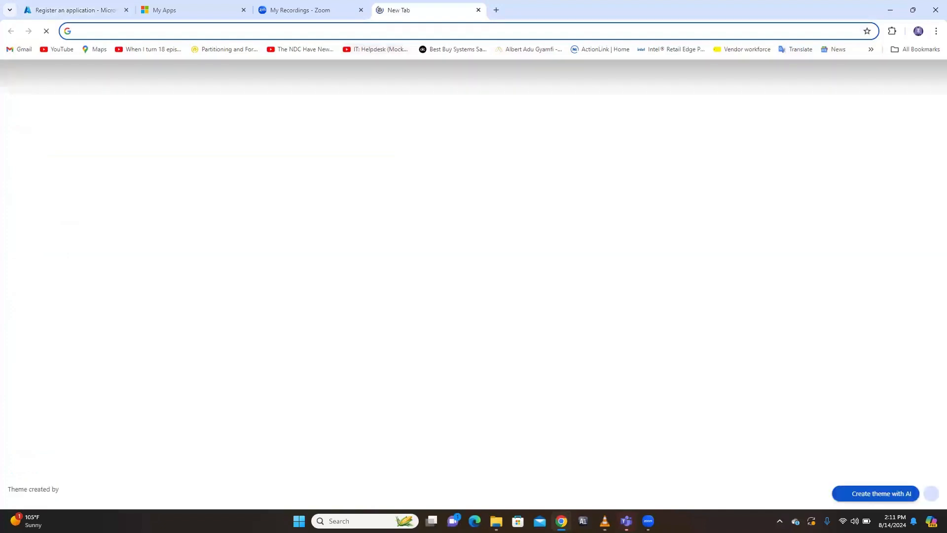
{"action": "left_click", "coordinate": [561, 516]}
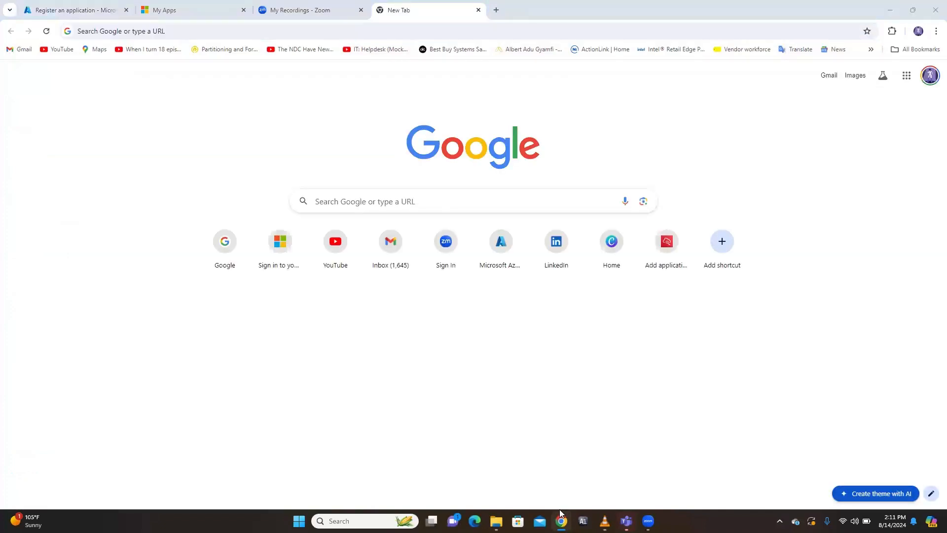
{"action": "right_click", "coordinate": [561, 516]}
{"action": "left_click", "coordinate": [541, 448]}
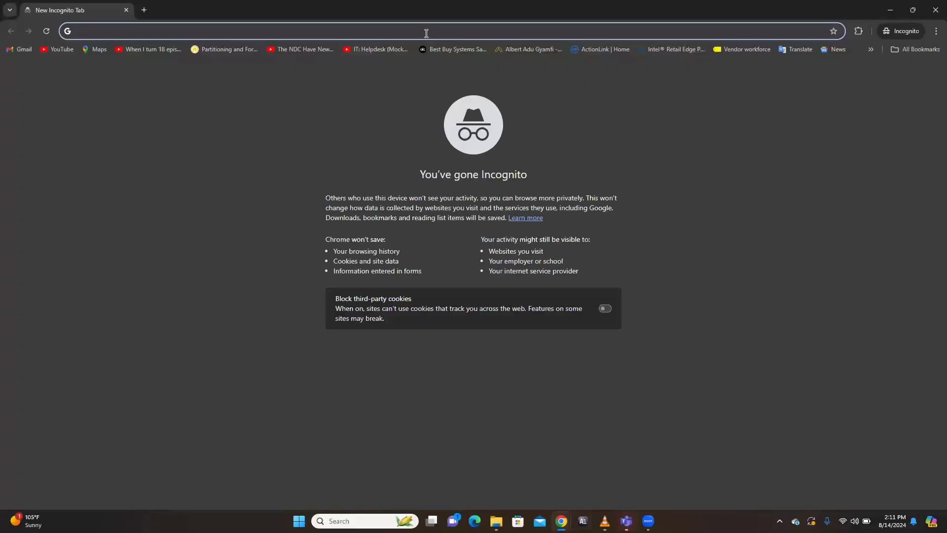
{"action": "type", "text": "spo"}
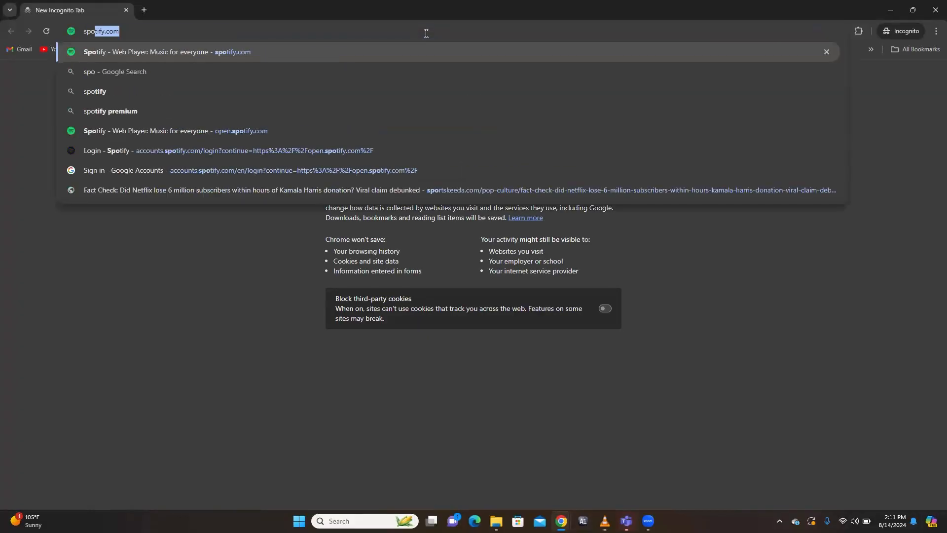
{"action": "key", "text": "Return"}
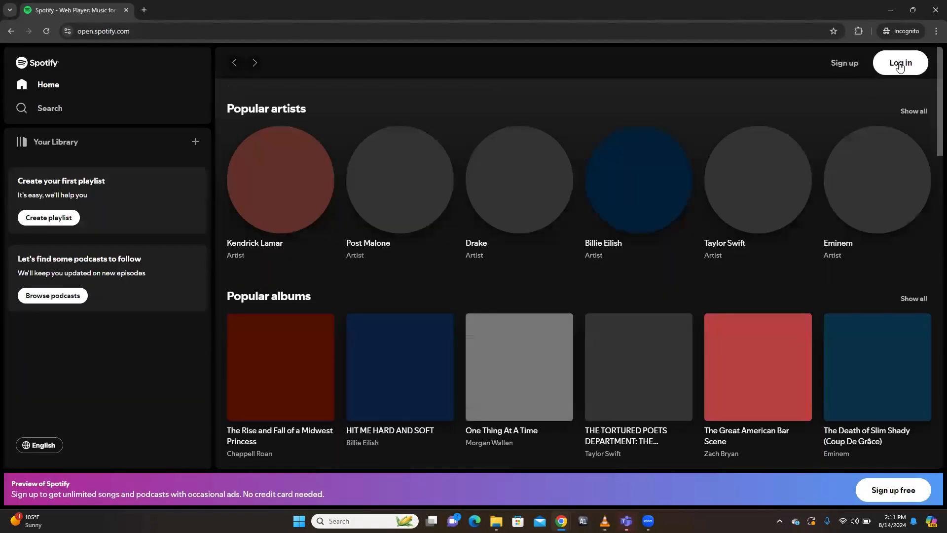
- Start logging in to Spotify with Google and examine the web address of the sign-in page it redirects to
{"action": "left_click", "coordinate": [899, 66]}
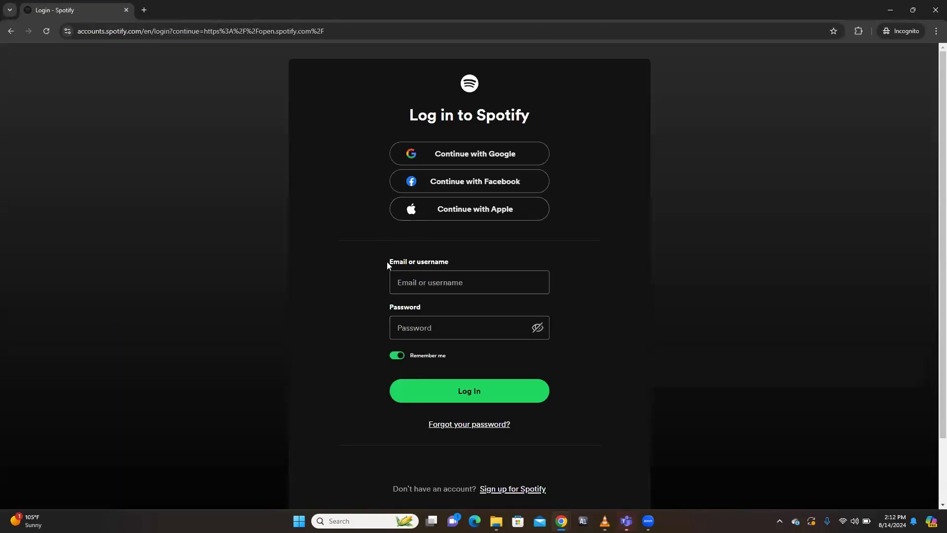
{"action": "left_click_drag", "start_coordinate": [387, 262], "coordinate": [495, 262]}
{"action": "left_click", "coordinate": [322, 224]}
{"action": "left_click", "coordinate": [472, 158]}
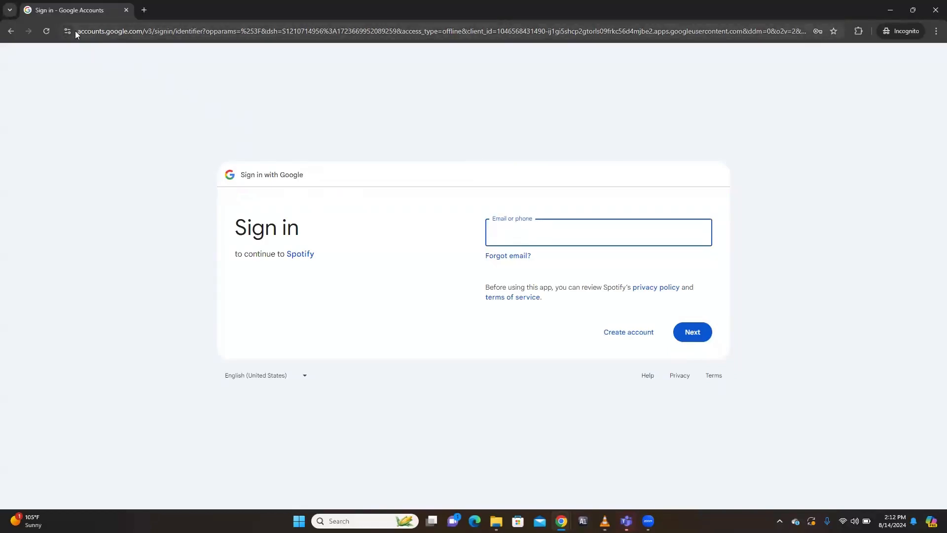
{"action": "left_click_drag", "start_coordinate": [80, 31], "coordinate": [186, 31]}
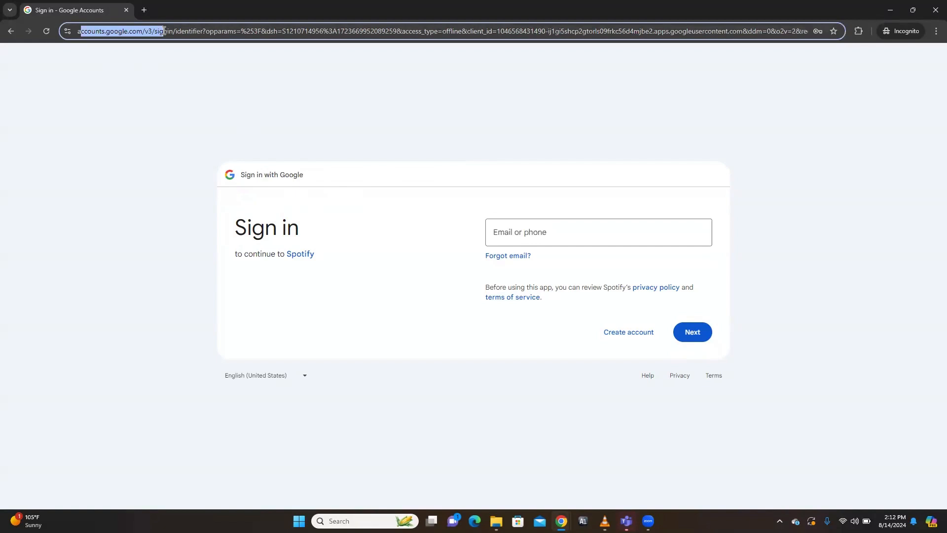
{"action": "left_click", "coordinate": [133, 108]}
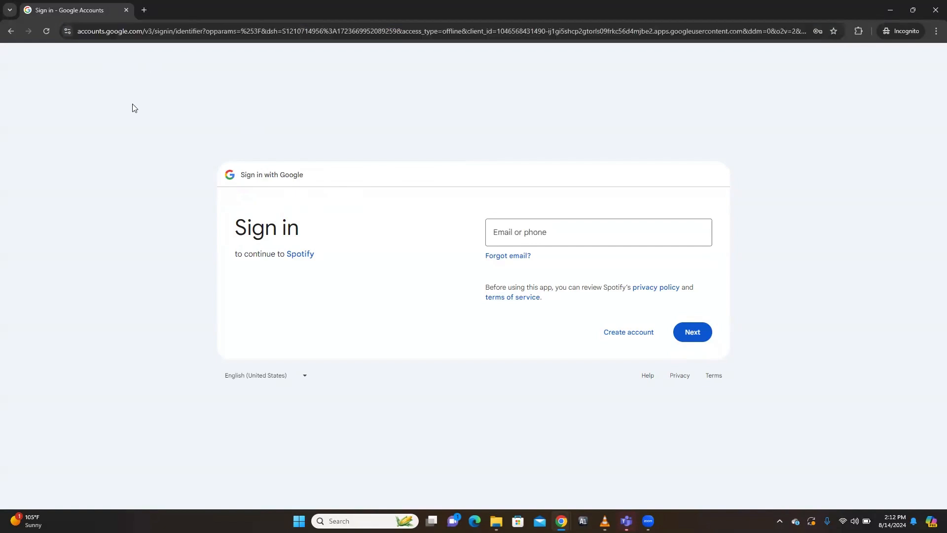
{"action": "left_click", "coordinate": [143, 31]}
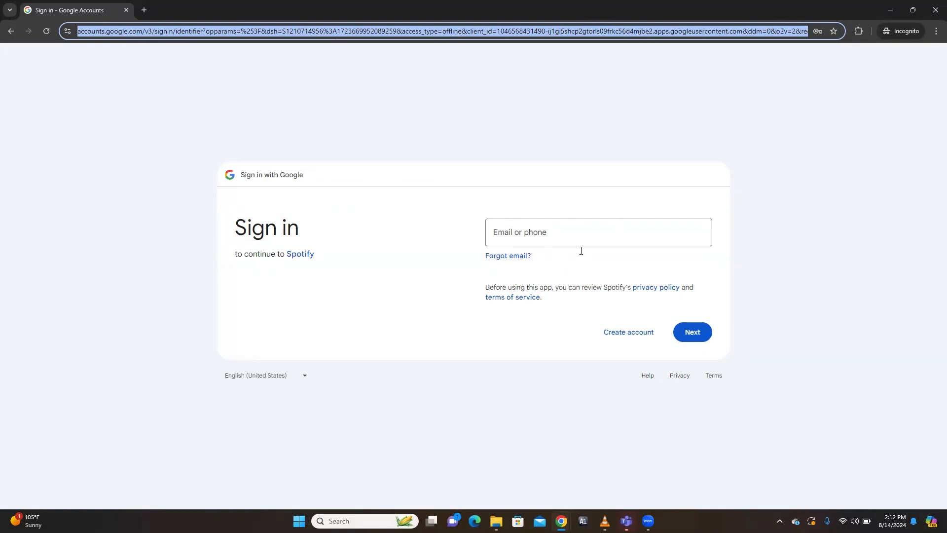
- Return to the regular browser window, open Spotify's web player in the new tab, and log out of the account
{"action": "left_click", "coordinate": [889, 12]}
{"action": "left_click", "coordinate": [411, 28]}
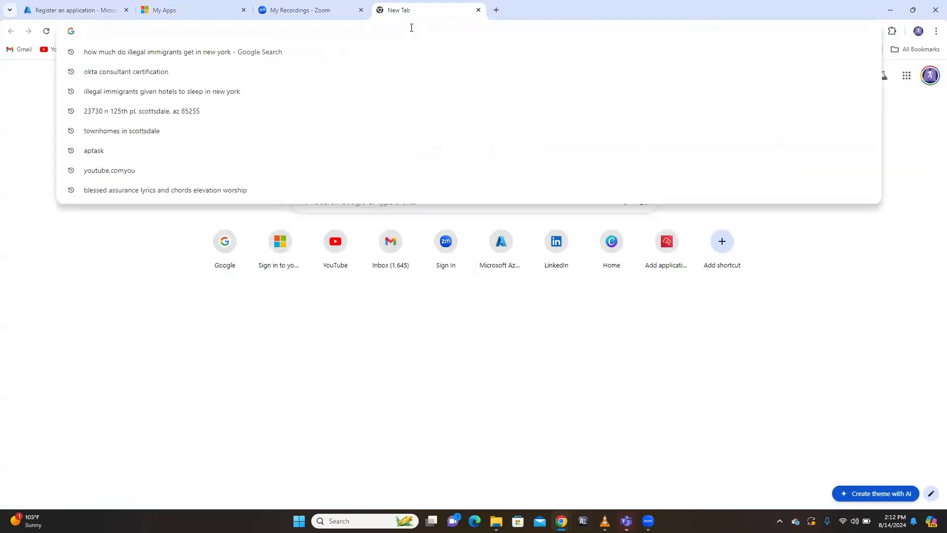
{"action": "type", "text": "spot"}
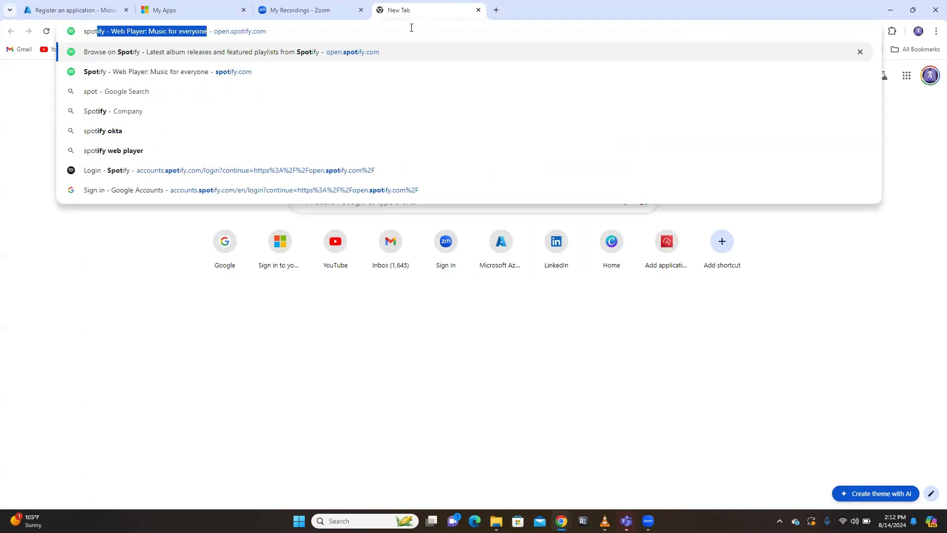
{"action": "key", "text": "Return"}
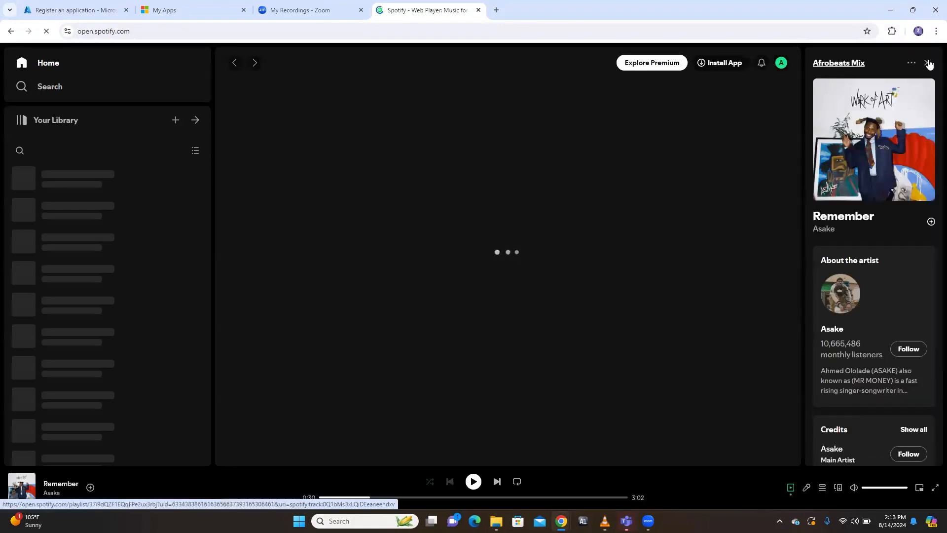
{"action": "left_click", "coordinate": [927, 64]}
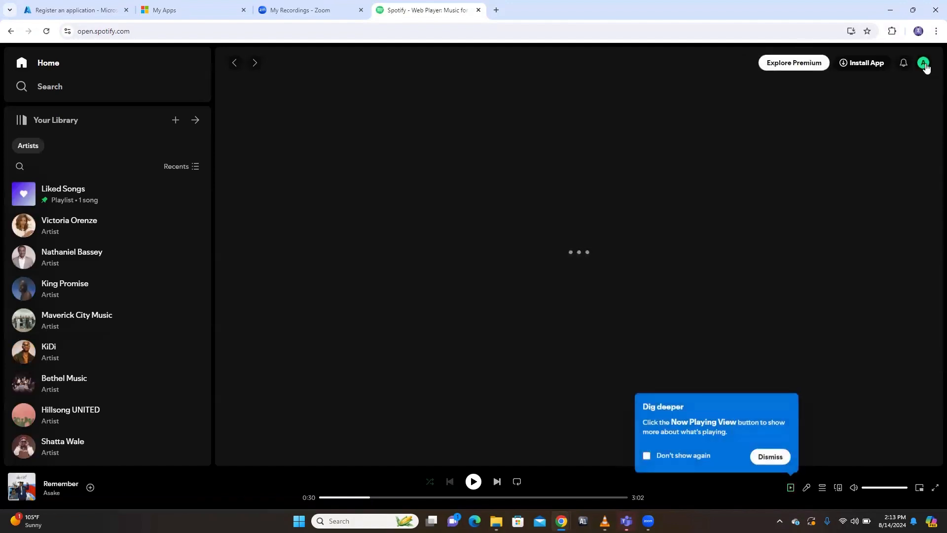
{"action": "left_click", "coordinate": [923, 64]}
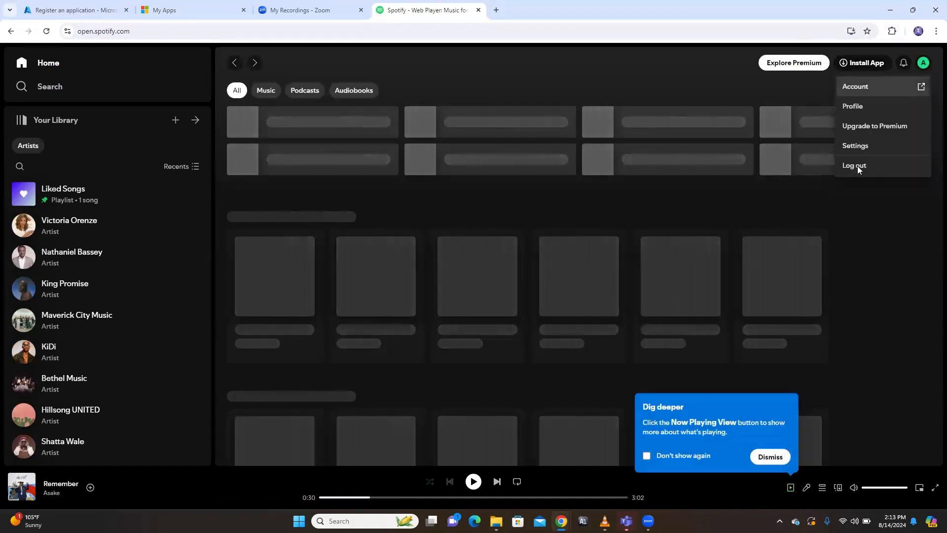
{"action": "left_click", "coordinate": [852, 167]}
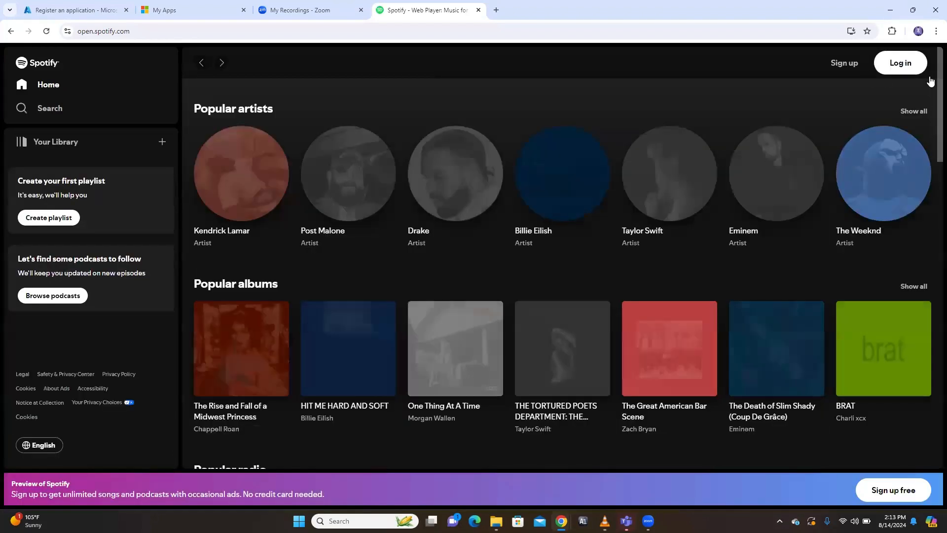
- Log back in to Spotify with Google using the second listed account, and select the web address it redirects to
{"action": "left_click", "coordinate": [902, 64]}
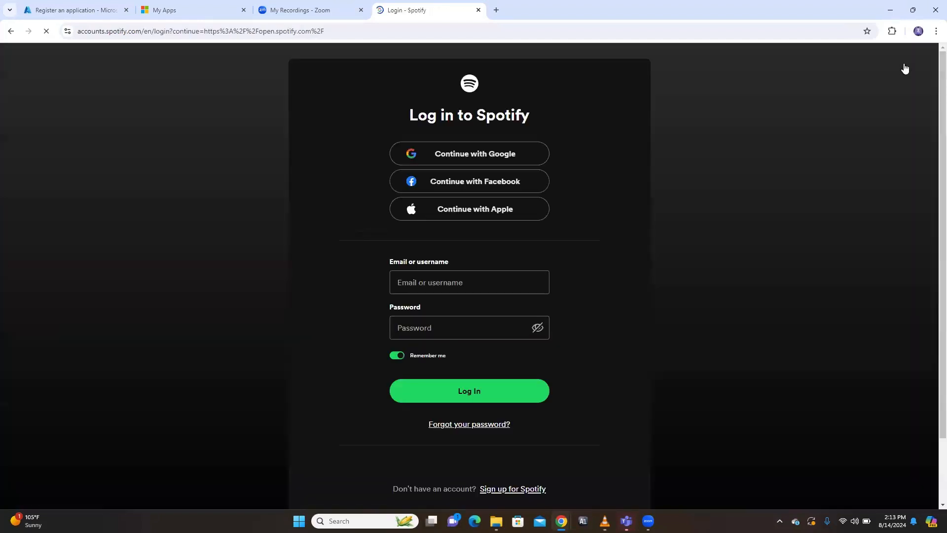
{"action": "left_click", "coordinate": [483, 158]}
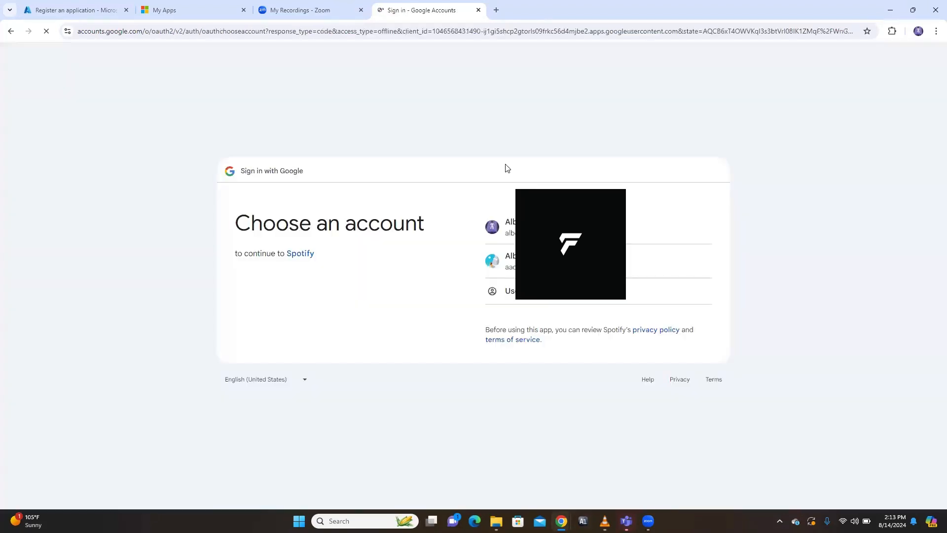
{"action": "left_click", "coordinate": [571, 228]}
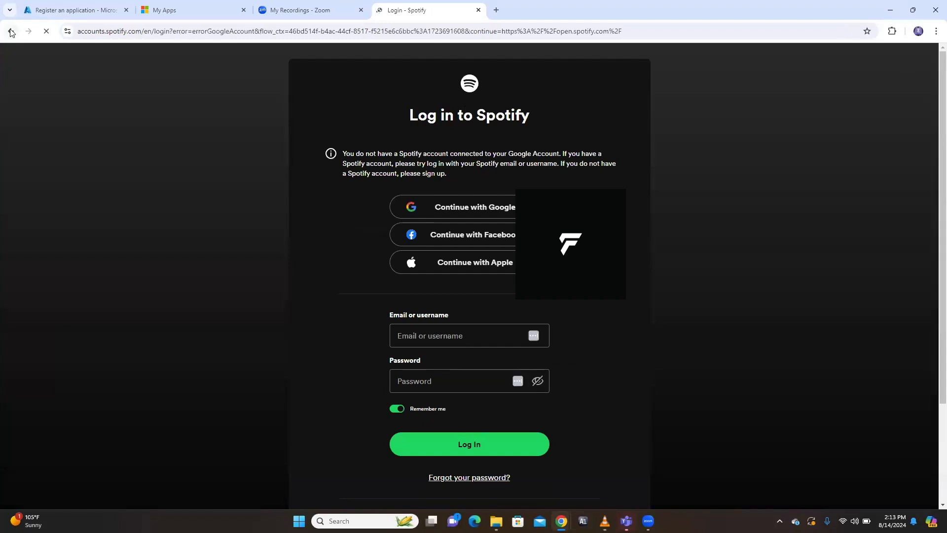
{"action": "left_click", "coordinate": [10, 31]}
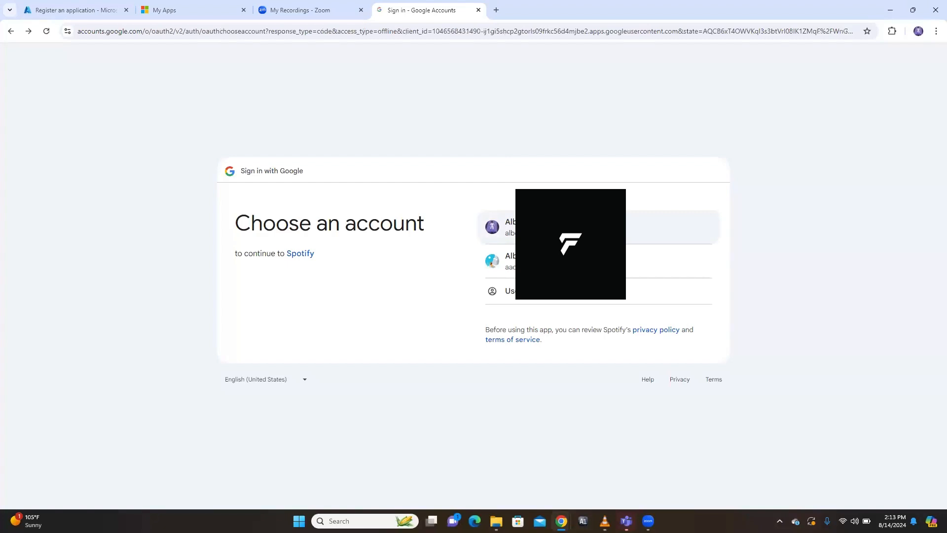
{"action": "left_click", "coordinate": [567, 261]}
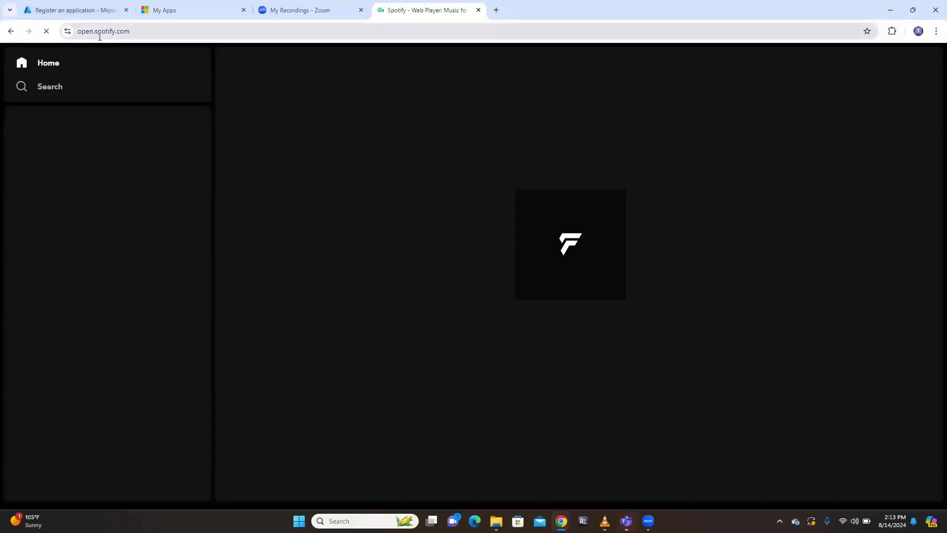
{"action": "left_click", "coordinate": [138, 31]}
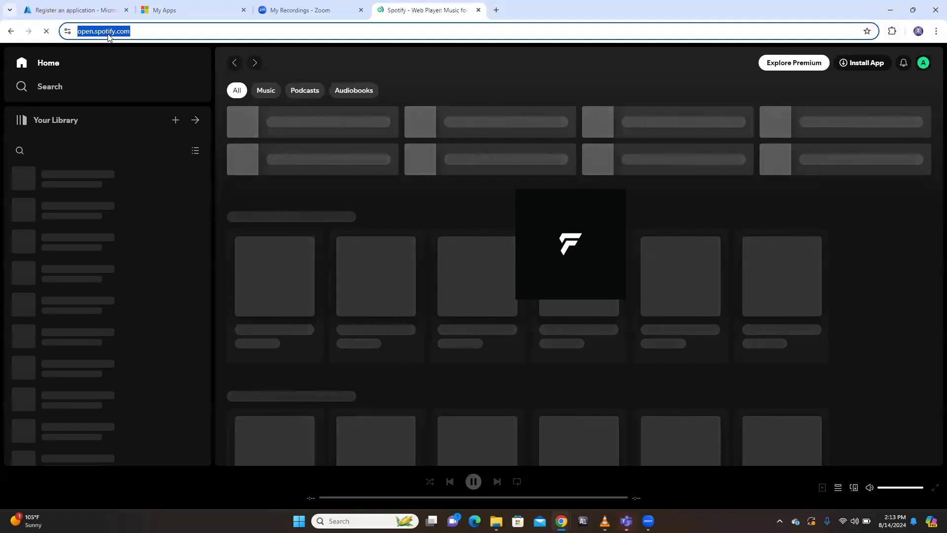
- Return to the application registration form, leave the redirect URI empty, and register Albert104 as a single-tenant application
{"action": "left_click", "coordinate": [83, 14]}
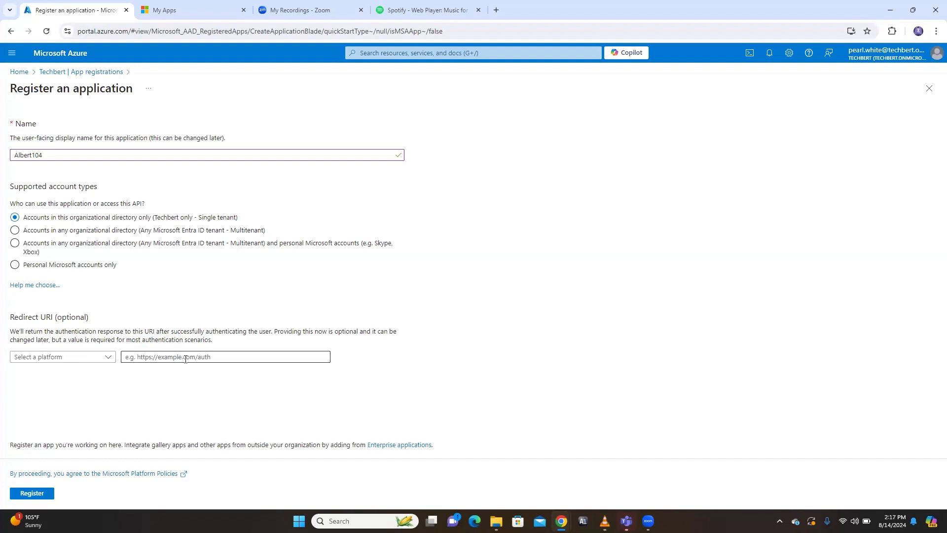
{"action": "left_click", "coordinate": [186, 359]}
{"action": "left_click", "coordinate": [362, 404]}
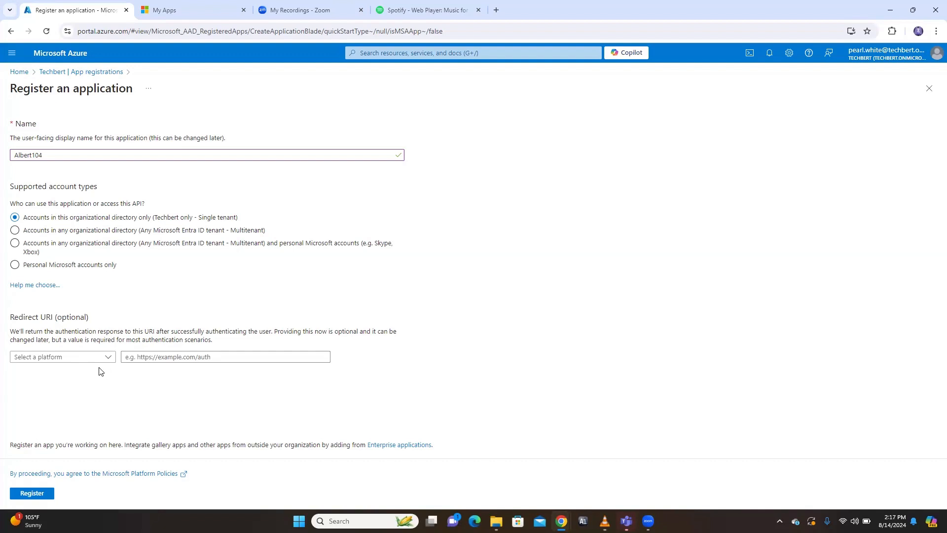
{"action": "left_click", "coordinate": [81, 357]}
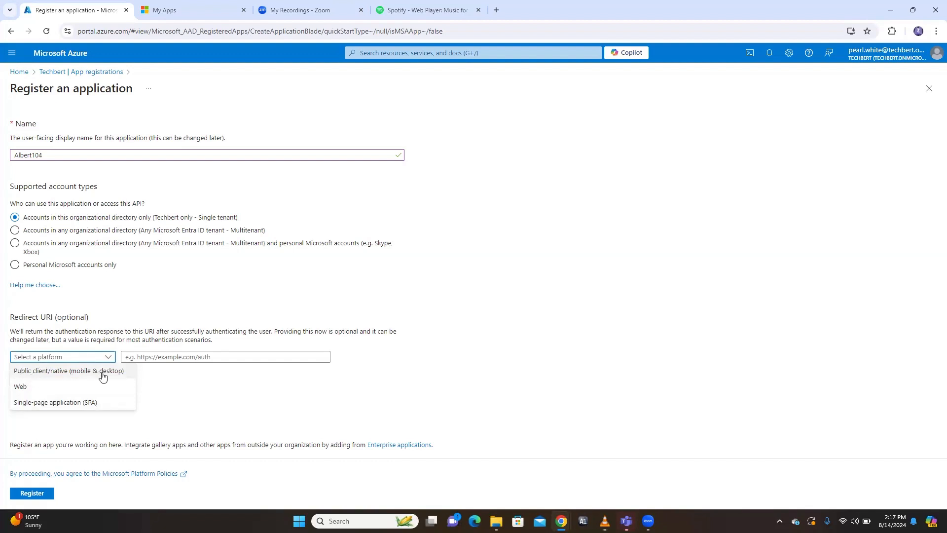
{"action": "left_click", "coordinate": [188, 401]}
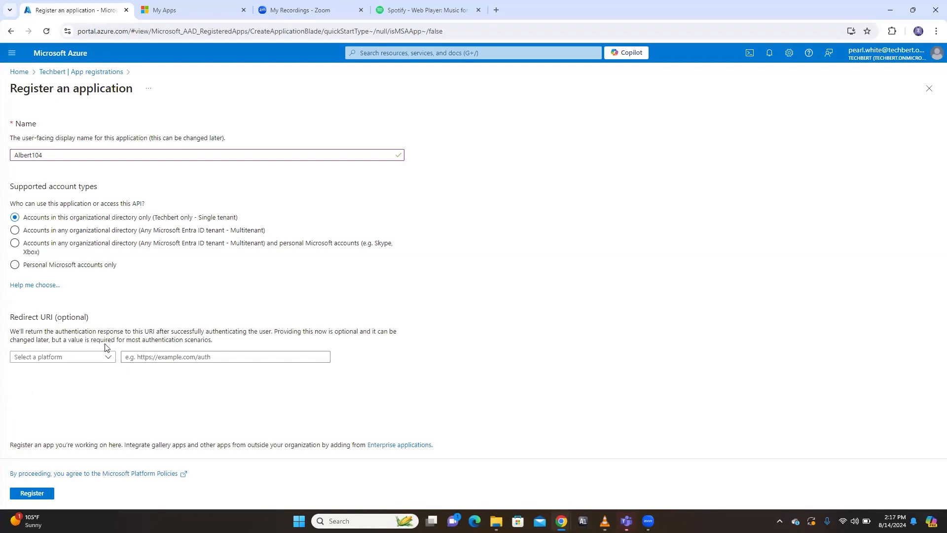
{"action": "left_click", "coordinate": [39, 496]}
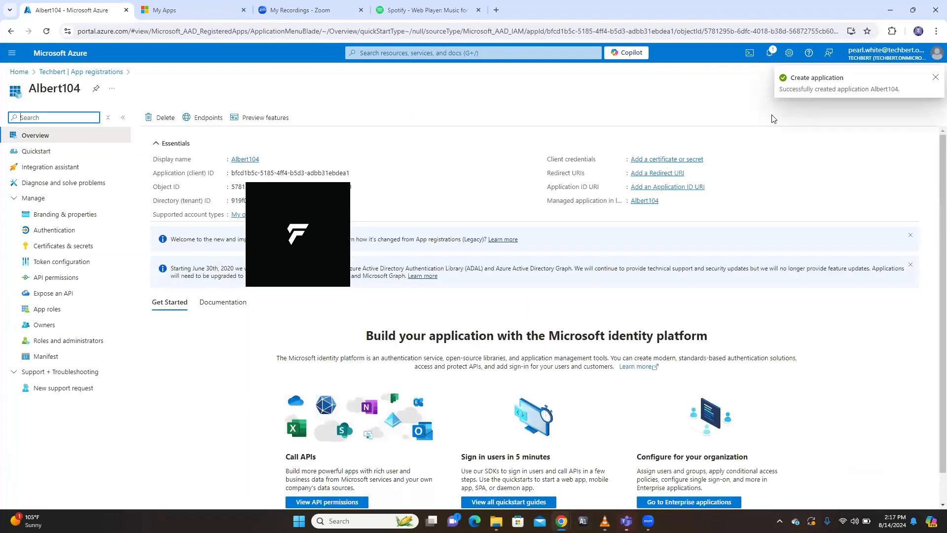
{"action": "left_click", "coordinate": [935, 77]}
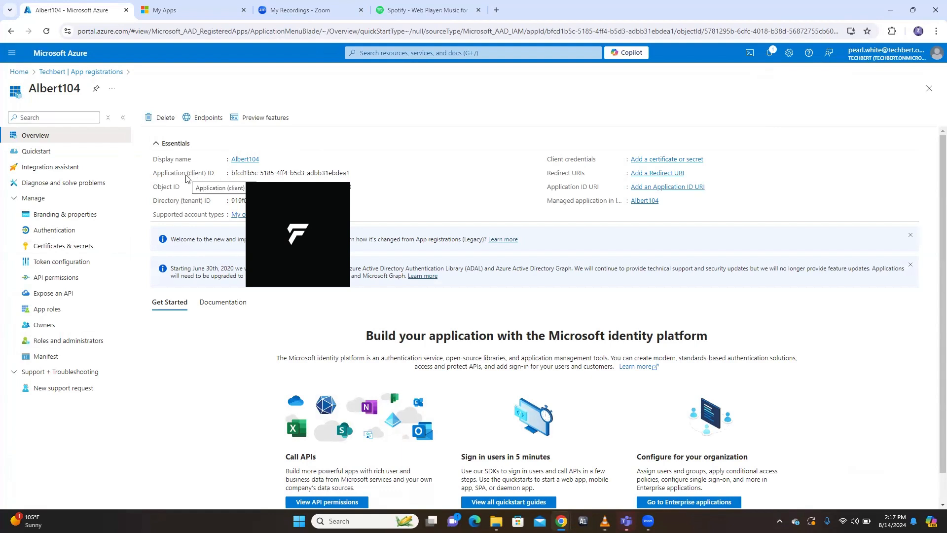
- Examine the Application (client) ID and Client credentials entries in the Albert104 overview
{"action": "left_click_drag", "start_coordinate": [186, 175], "coordinate": [214, 175]}
{"action": "left_click", "coordinate": [204, 177]}
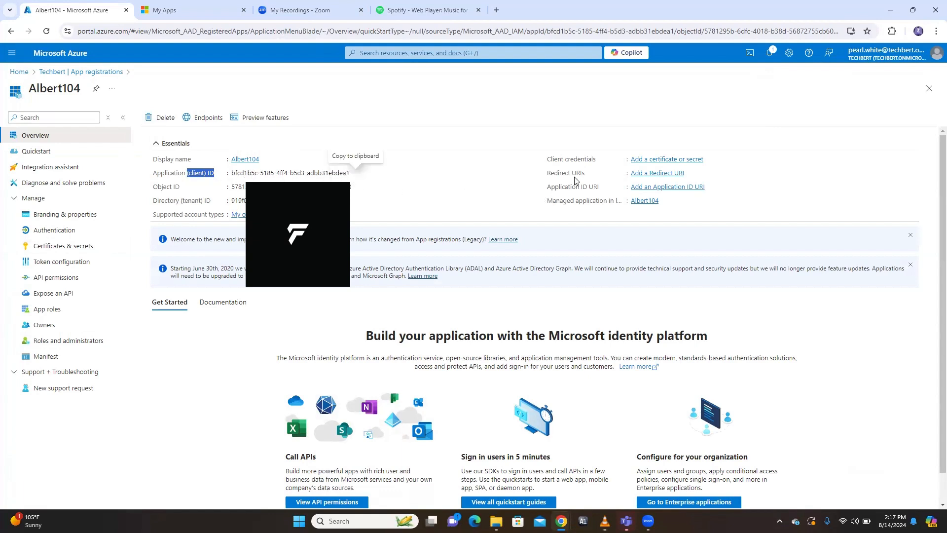
{"action": "left_click", "coordinate": [600, 160]}
{"action": "left_click_drag", "start_coordinate": [599, 160], "coordinate": [544, 161]}
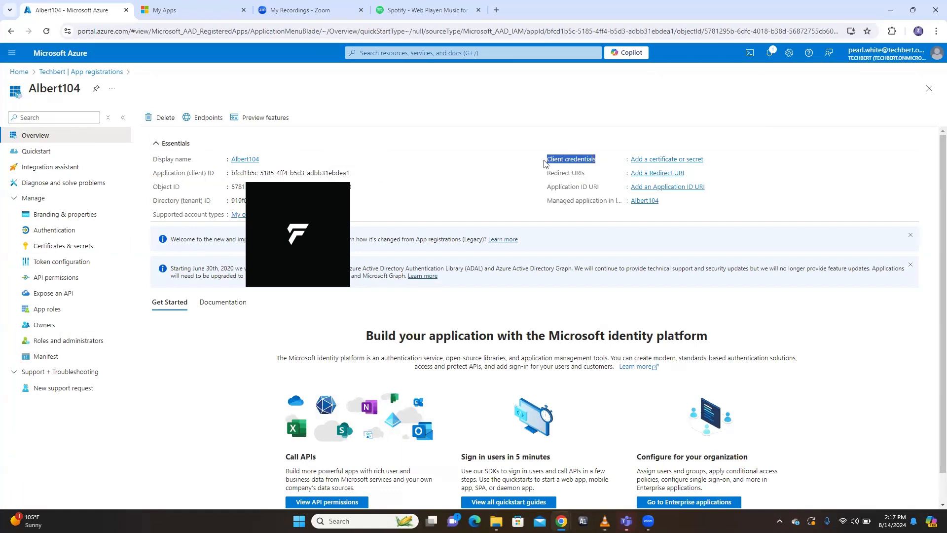
{"action": "left_click", "coordinate": [472, 161]}
{"action": "triple_click", "coordinate": [561, 162]}
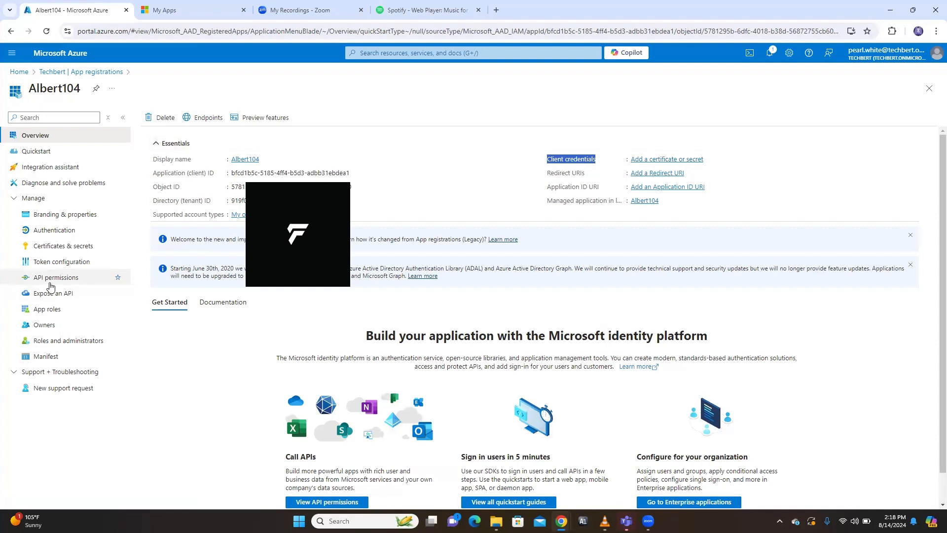
- Add a client secret to Albert104 with the description Albert104 and an expiry of 365 days (12 months)
{"action": "left_click", "coordinate": [54, 250]}
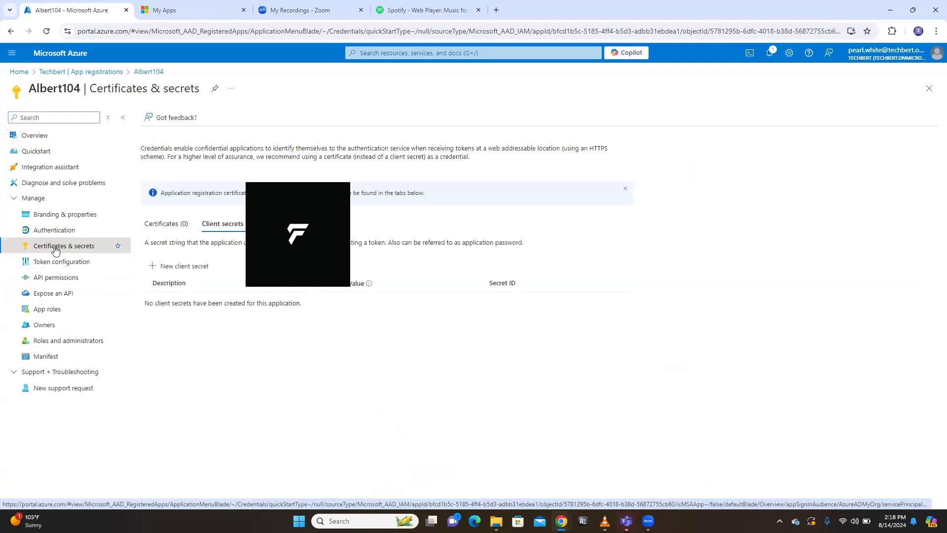
{"action": "left_click", "coordinate": [172, 270]}
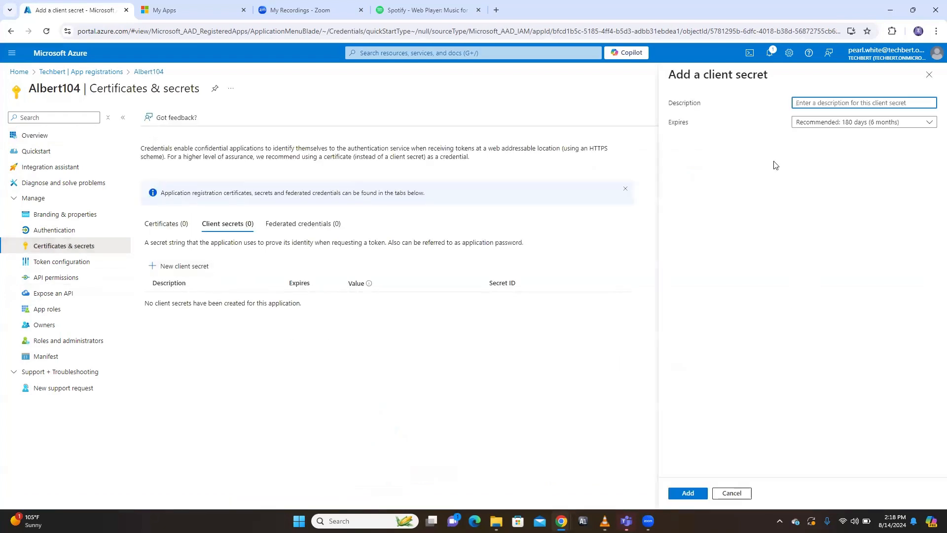
{"action": "left_click", "coordinate": [809, 102]}
{"action": "type", "text": "Albert104"}
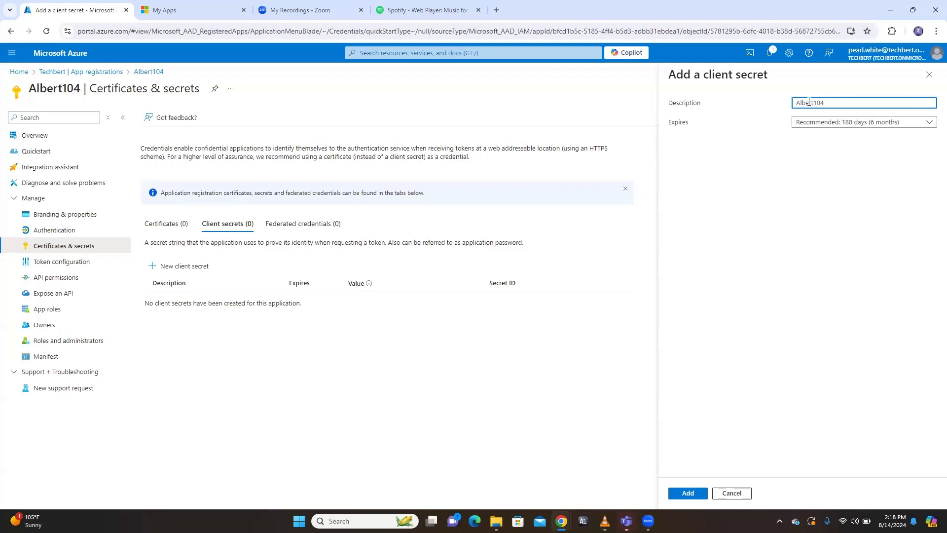
{"action": "left_click", "coordinate": [871, 125]}
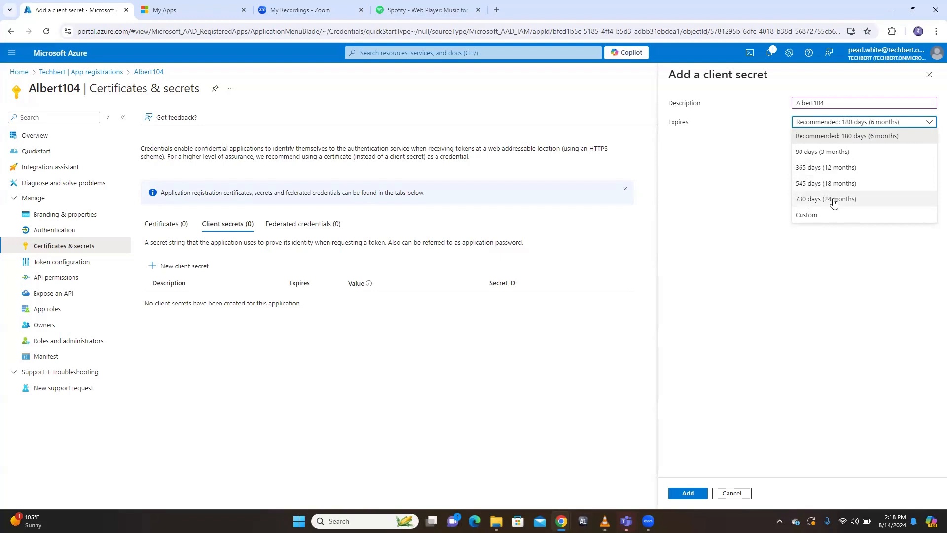
{"action": "left_click", "coordinate": [818, 170]}
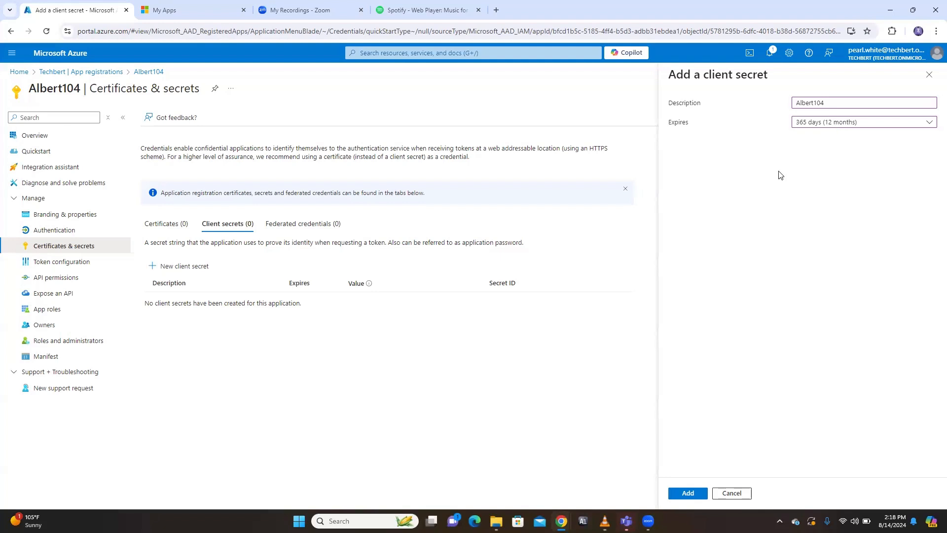
{"action": "left_click", "coordinate": [689, 493]}
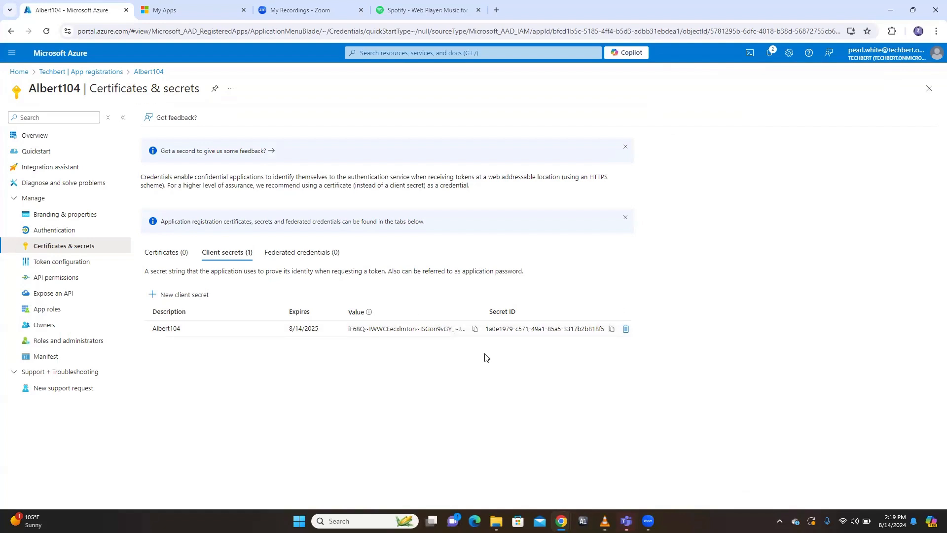
- Start a new API permission request for Albert104, choosing Microsoft Graph and application permissions
{"action": "left_click", "coordinate": [66, 282]}
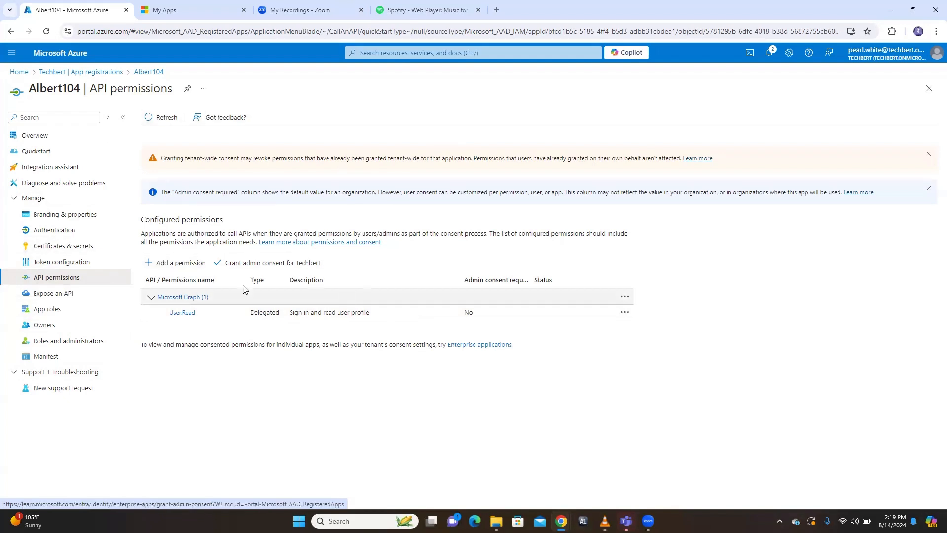
{"action": "left_click", "coordinate": [177, 267]}
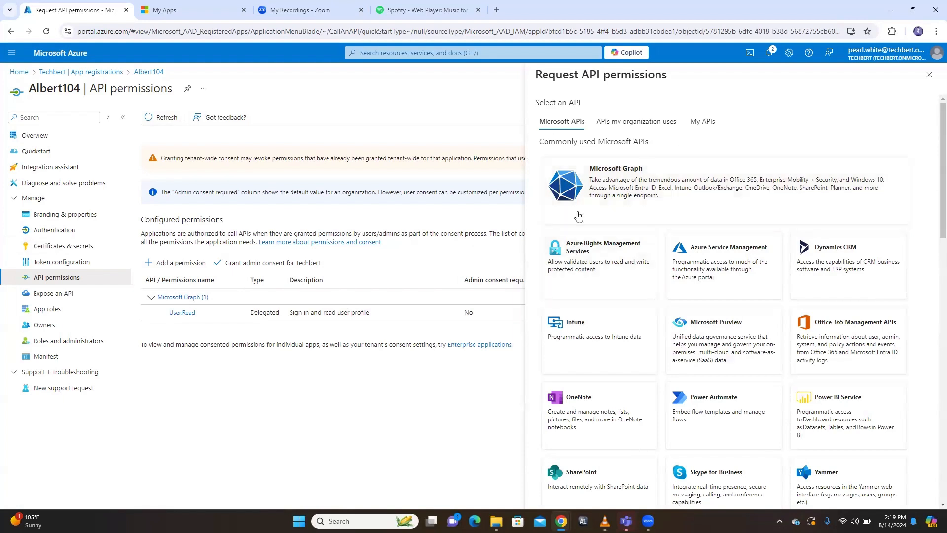
{"action": "left_click", "coordinate": [643, 183]}
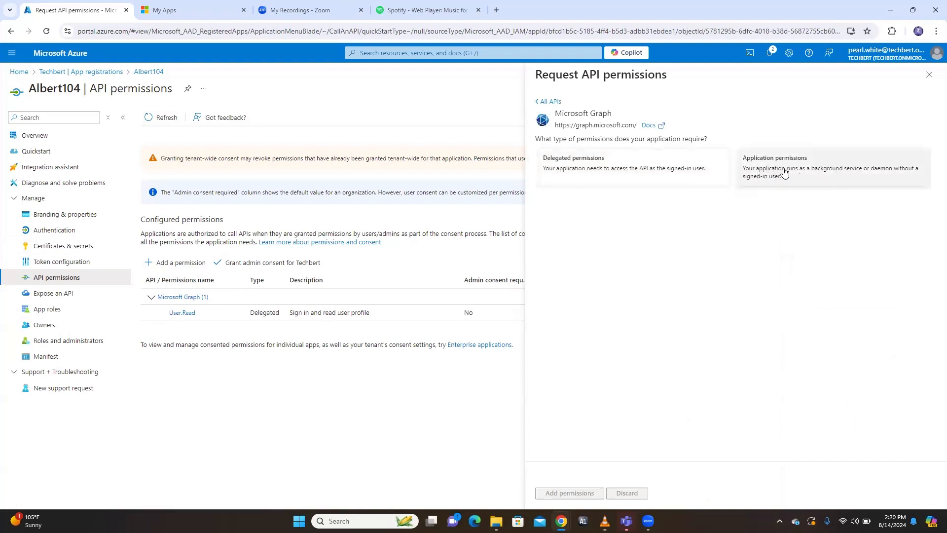
{"action": "left_click", "coordinate": [782, 172]}
- Filter the permissions by "user", add User.Read.All from the User group, and grant admin consent for Techbert
{"action": "left_click", "coordinate": [596, 223]}
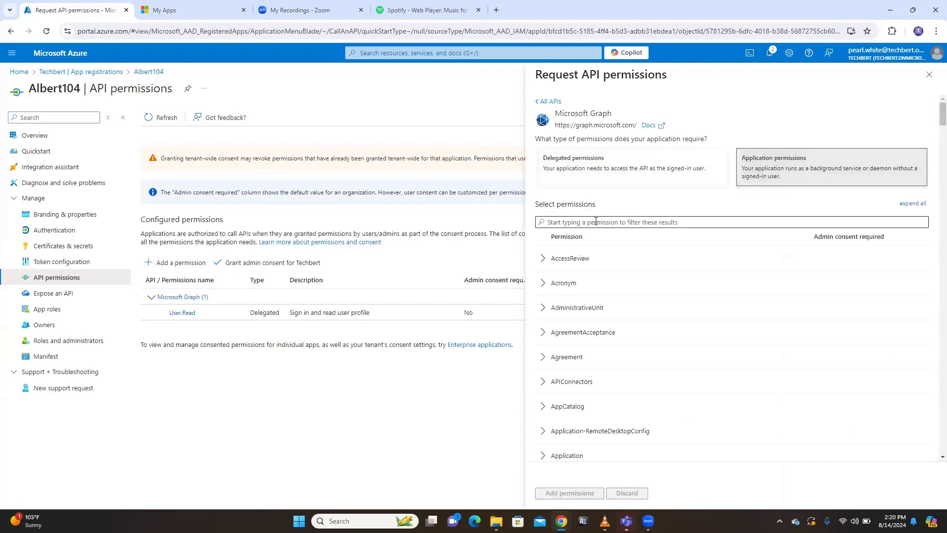
{"action": "scroll", "coordinate": [606, 406], "scroll_direction": "down", "scroll_amount": 9}
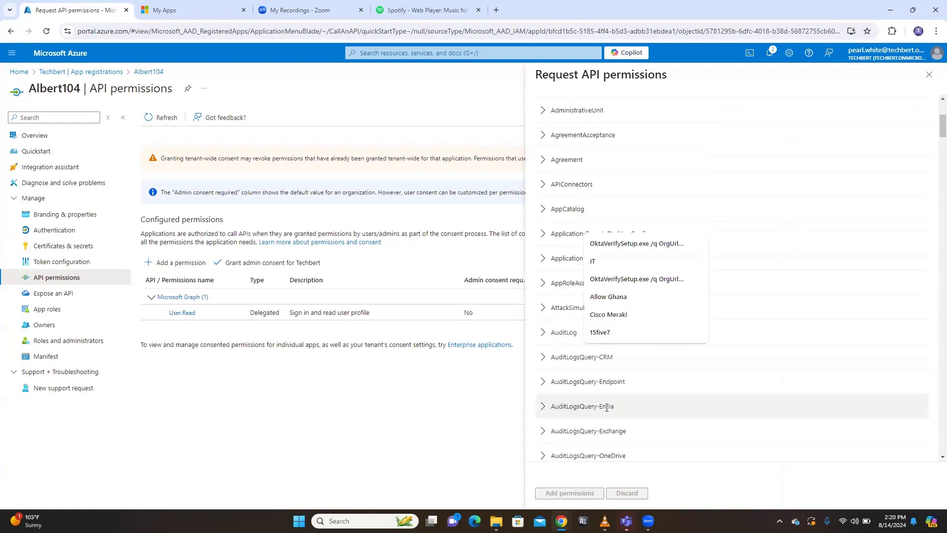
{"action": "scroll", "coordinate": [606, 407], "scroll_direction": "up", "scroll_amount": 7}
{"action": "scroll", "coordinate": [606, 407], "scroll_direction": "up", "scroll_amount": 2}
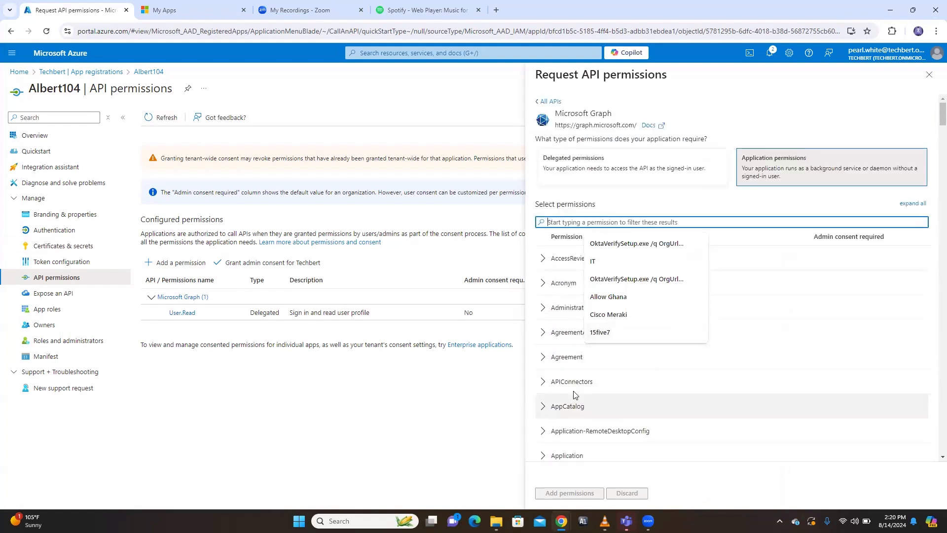
{"action": "scroll", "coordinate": [572, 396], "scroll_direction": "down", "scroll_amount": 5}
{"action": "scroll", "coordinate": [572, 395], "scroll_direction": "up", "scroll_amount": 5}
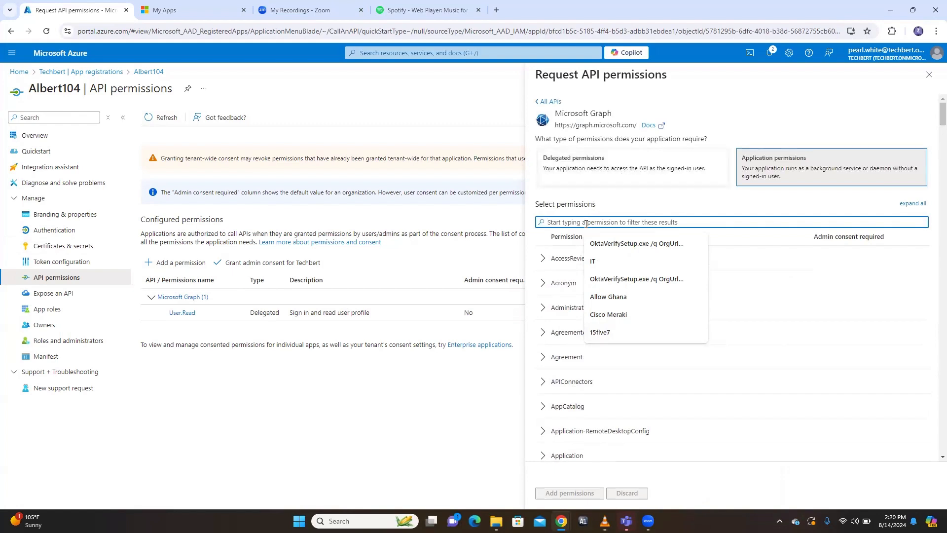
{"action": "type", "text": "user"}
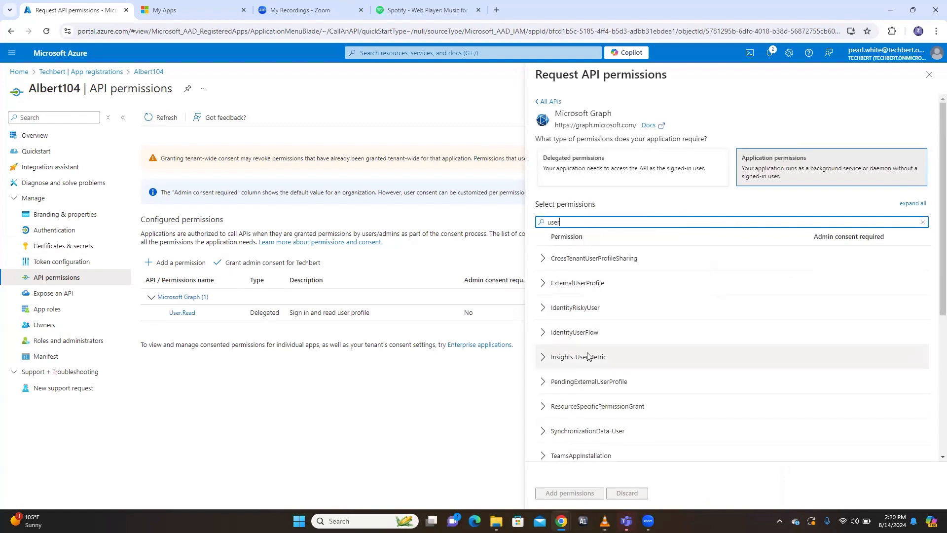
{"action": "scroll", "coordinate": [588, 359], "scroll_direction": "down", "scroll_amount": 5}
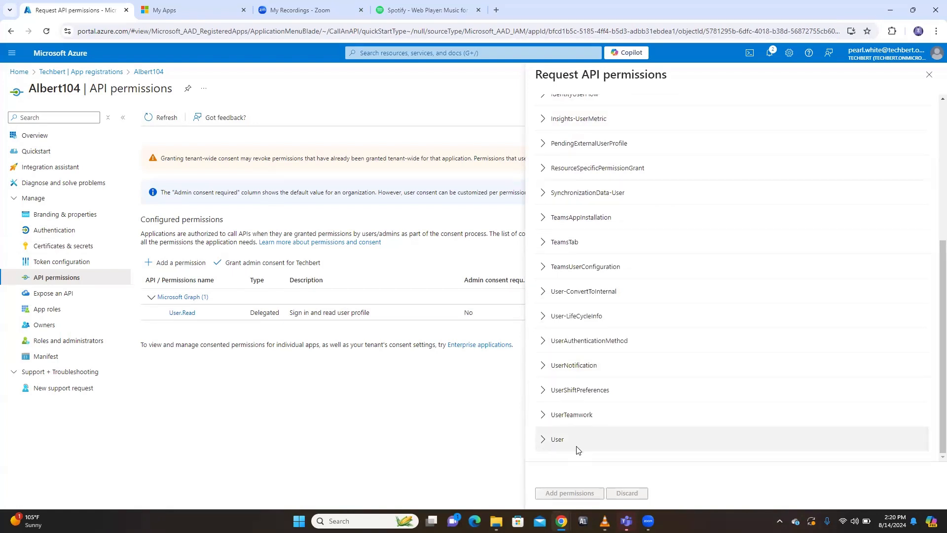
{"action": "left_click", "coordinate": [544, 443]}
{"action": "scroll", "coordinate": [595, 406], "scroll_direction": "down", "scroll_amount": 4}
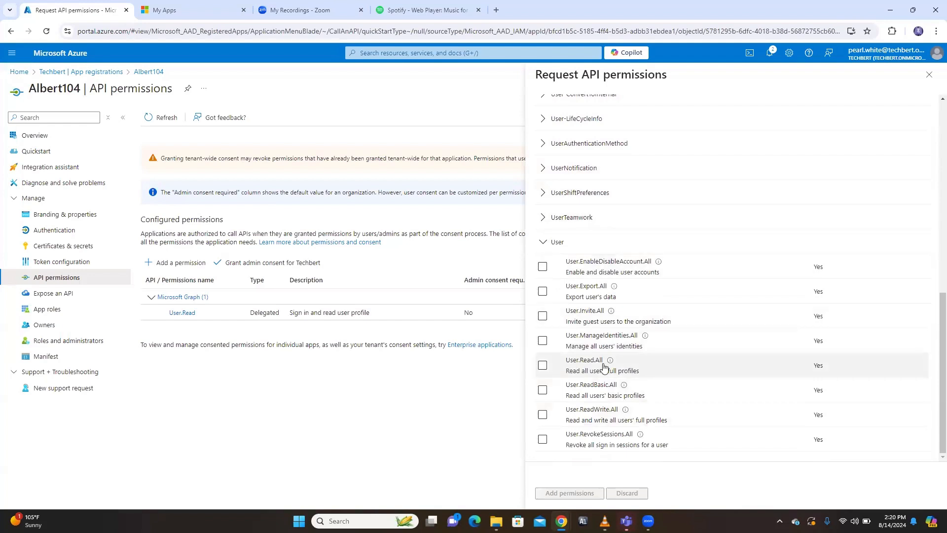
{"action": "left_click", "coordinate": [543, 366]}
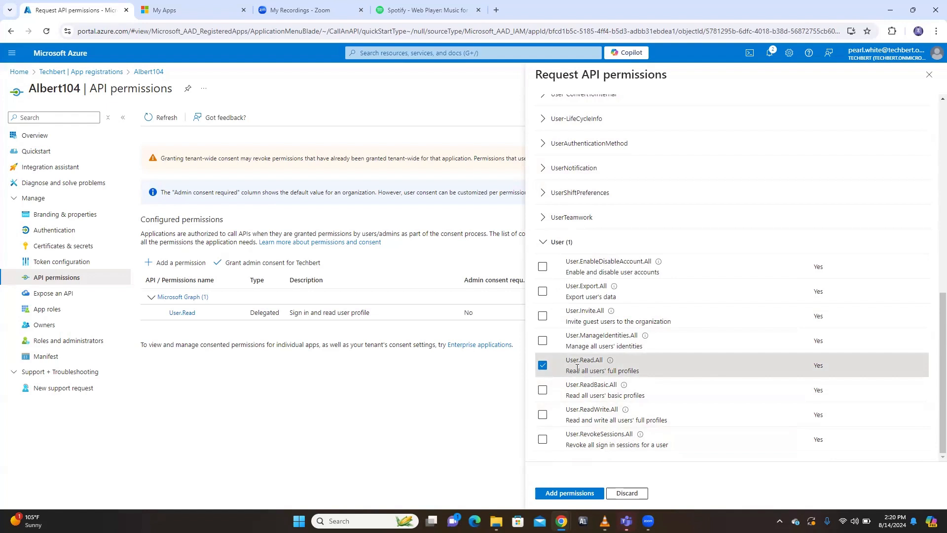
{"action": "left_click", "coordinate": [569, 492]}
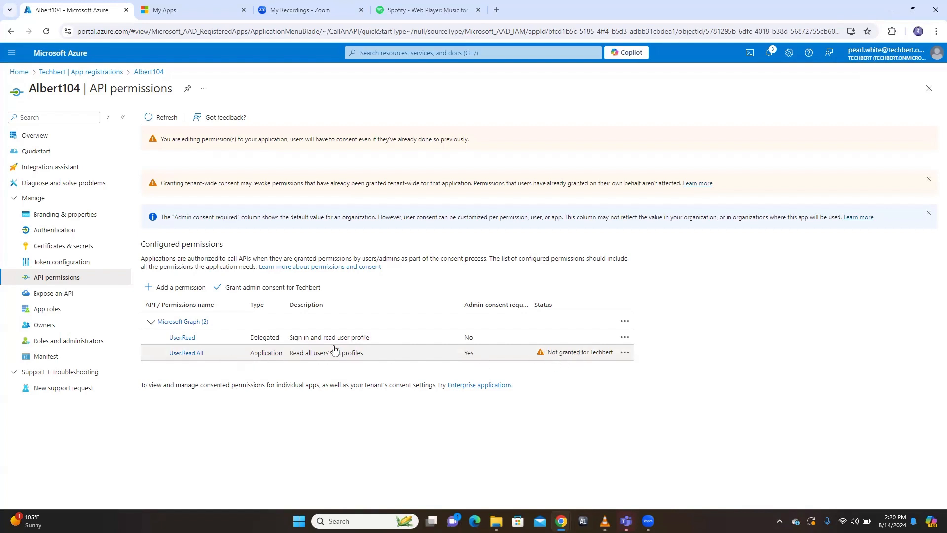
{"action": "left_click", "coordinate": [254, 291]}
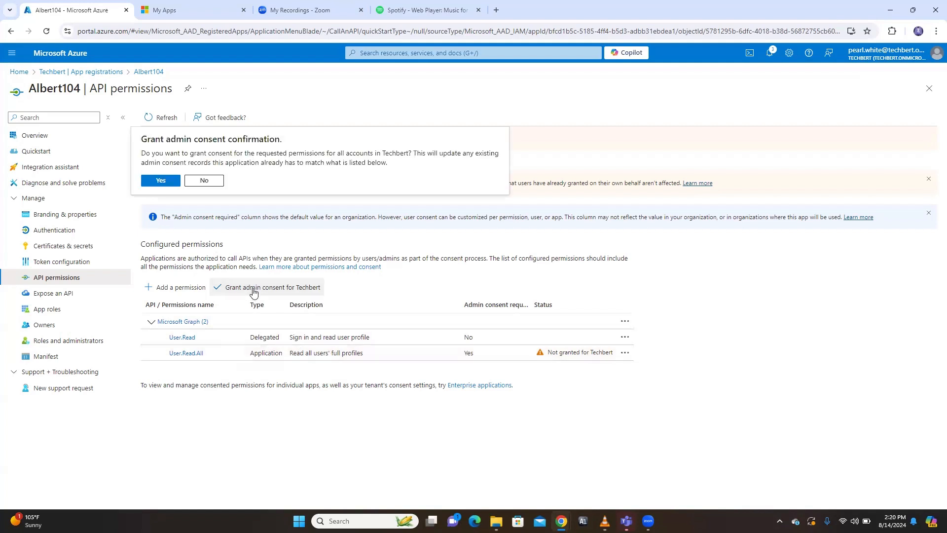
{"action": "left_click", "coordinate": [152, 181]}
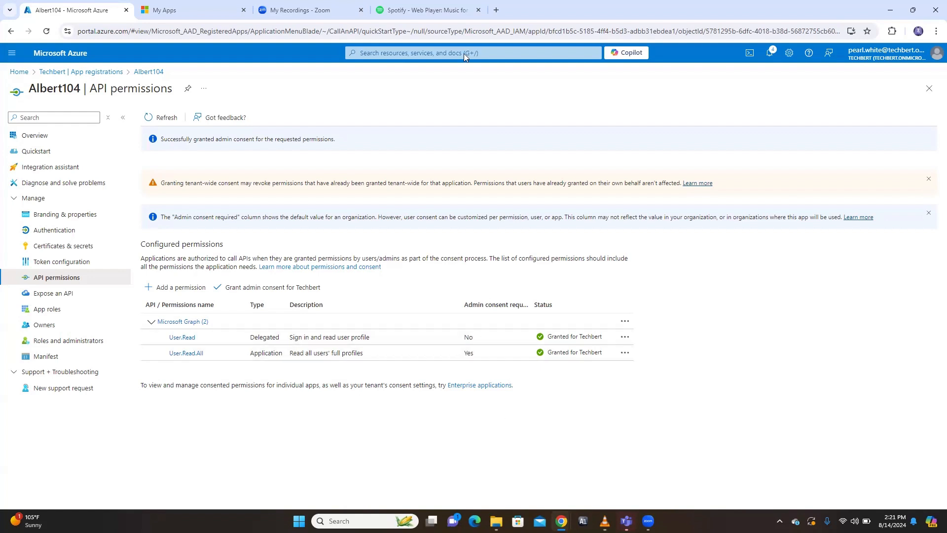
{"action": "left_click", "coordinate": [495, 14]}
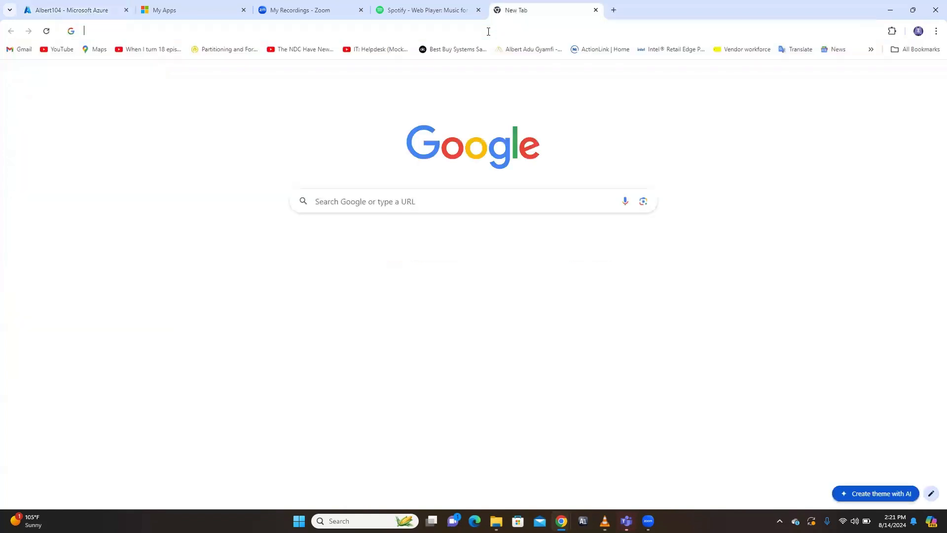
{"action": "left_click", "coordinate": [488, 31]}
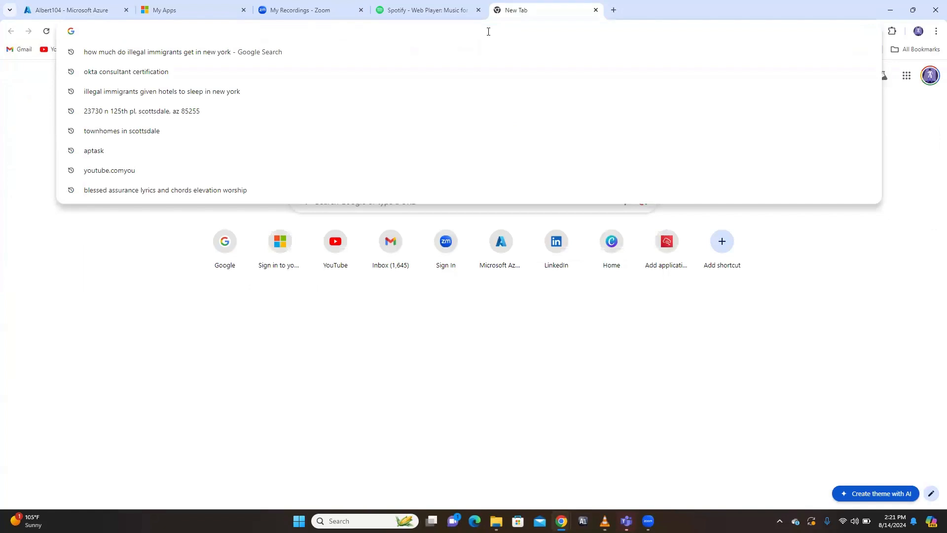
{"action": "type", "text": "tr"}
{"action": "key", "text": "BackSpace"}
{"action": "key", "text": "BackSpace"}
{"action": "key", "text": "BackSpace"}
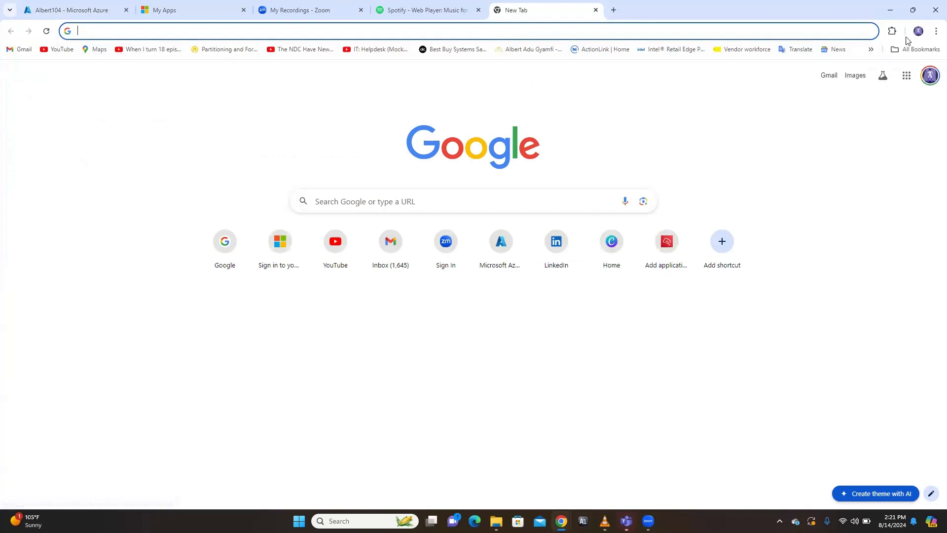
- Reopen the recently closed Okta My Apps Dashboard page from the browser history
{"action": "left_click", "coordinate": [935, 32]}
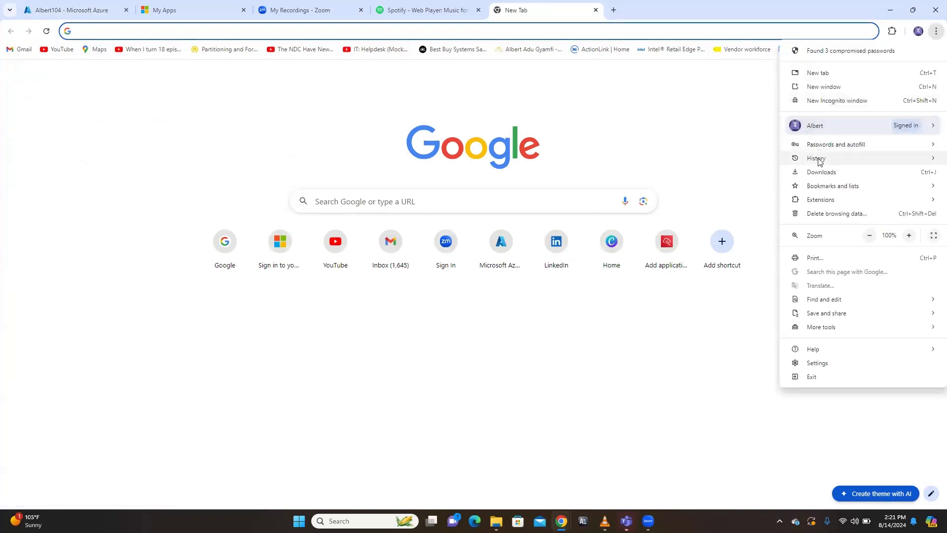
{"action": "mouse_move", "coordinate": [819, 162]}
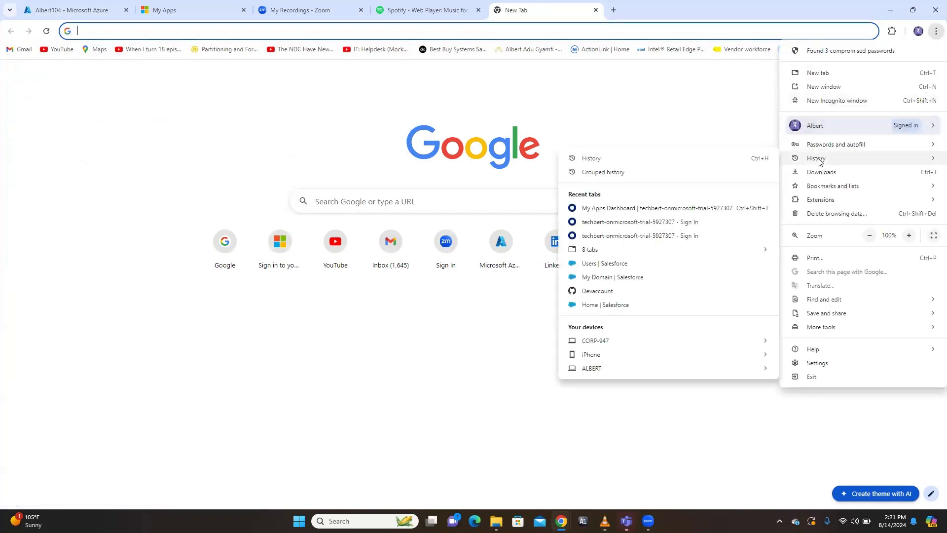
{"action": "left_click", "coordinate": [604, 212]}
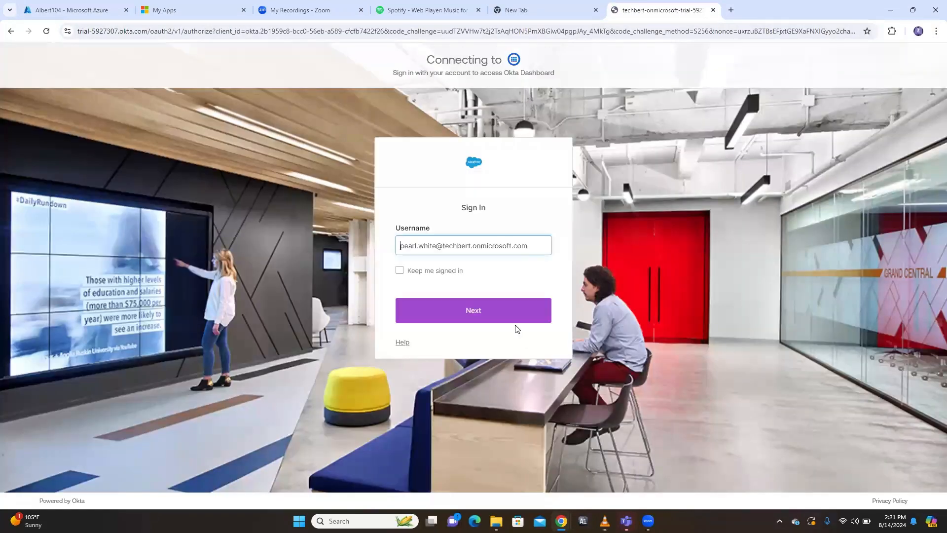
- Continue with the prefilled username and try to sign in to the Okta dashboard with the account password
{"action": "left_click", "coordinate": [473, 304]}
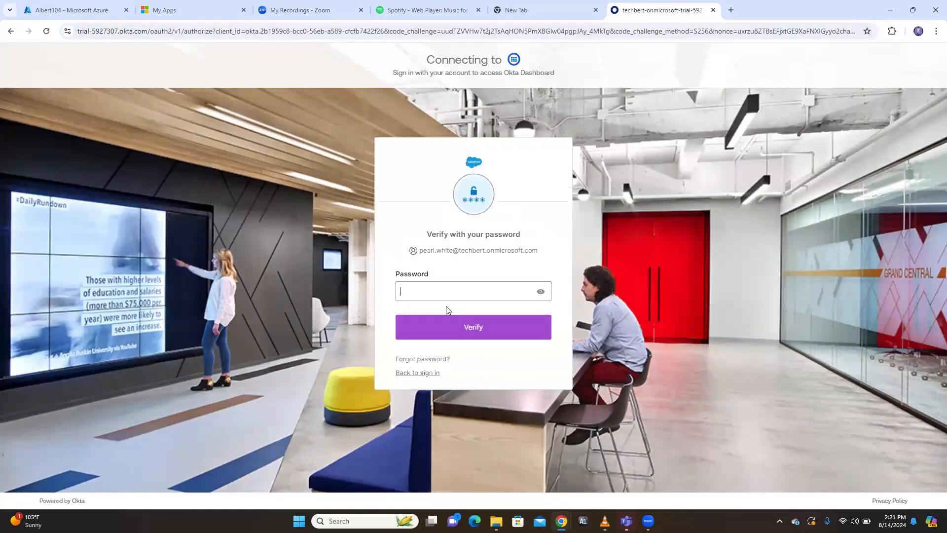
{"action": "type", "text": "••"}
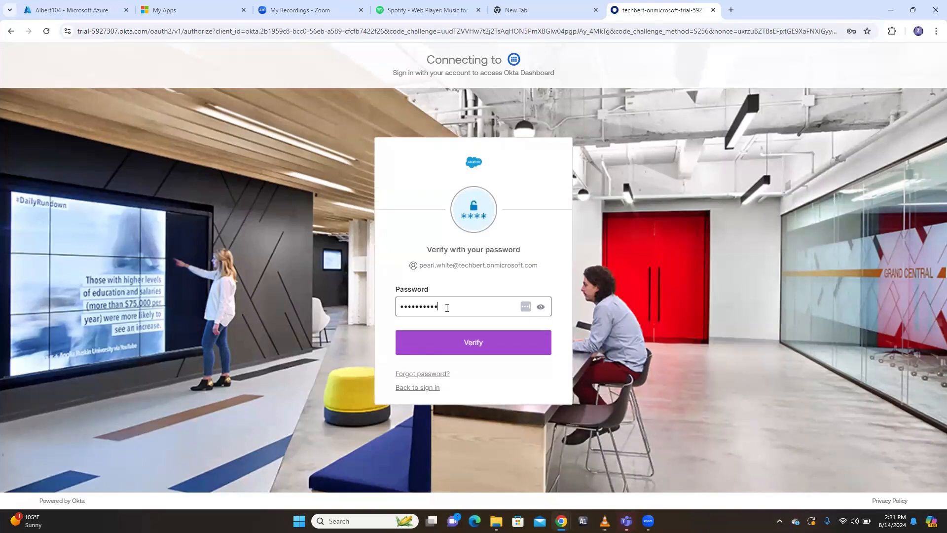
{"action": "left_click", "coordinate": [491, 345]}
- Replace the entered password with the correct account password and sign in to the Okta dashboard
{"action": "key", "text": "shift+Left"}
{"action": "key", "text": "shift+Left"}
{"action": "key", "text": "shift+Left"}
{"action": "key", "text": "shift+Left"}
{"action": "key", "text": "shift+Left"}
{"action": "key", "text": "shift+Left"}
{"action": "key", "text": "shift+Left"}
{"action": "key", "text": "shift+Left"}
{"action": "key", "text": "shift+Left"}
{"action": "key", "text": "shift+Left"}
{"action": "key", "text": "shift+Left"}
{"action": "key", "text": "shift+Left"}
{"action": "key", "text": "shift+Left"}
{"action": "key", "text": "shift+Left"}
{"action": "key", "text": "shift+Left"}
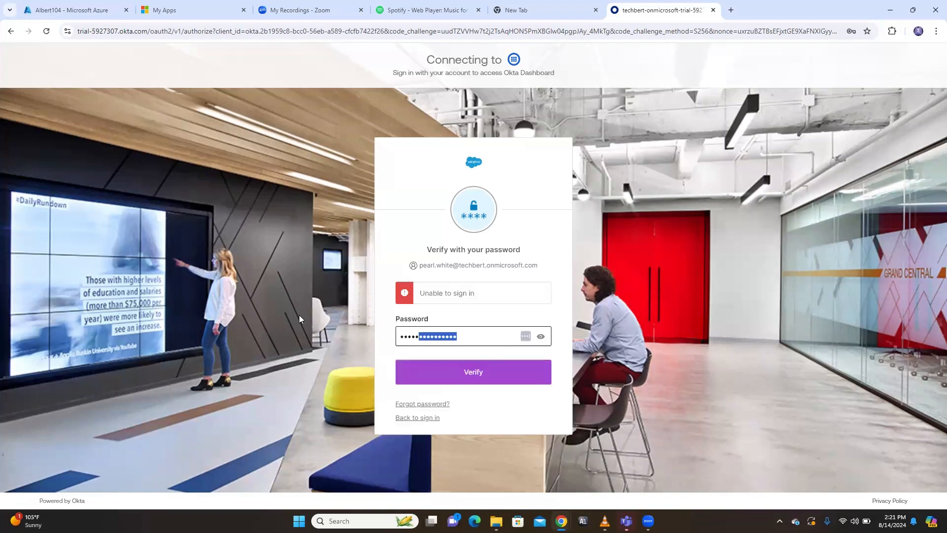
{"action": "type", "text": "••••••••••"}
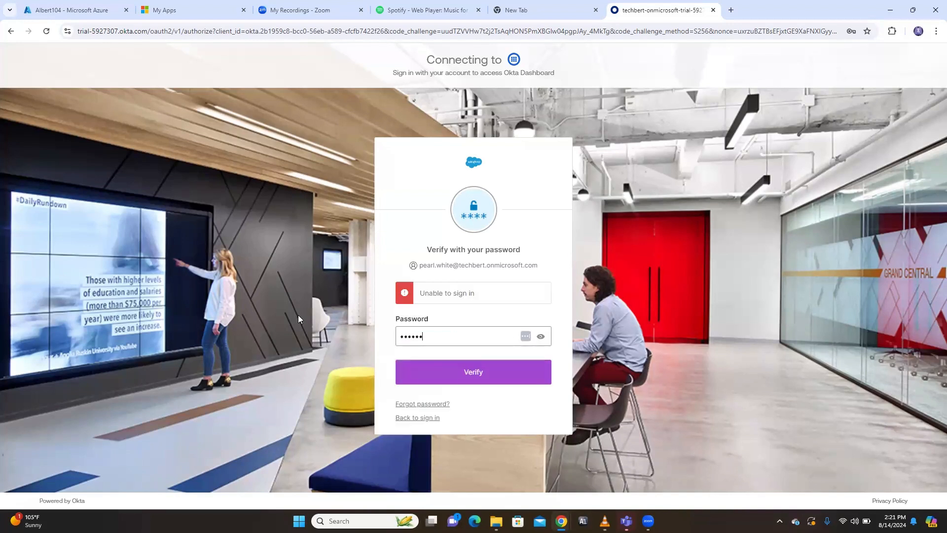
{"action": "key", "text": "Return"}
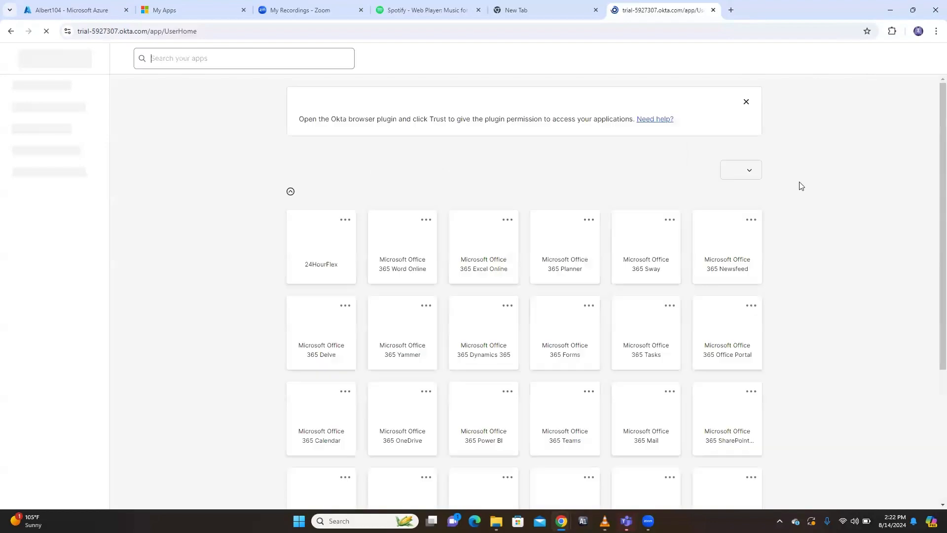
- Open the Okta Admin Console and display its list of applications
{"action": "left_click", "coordinate": [796, 59]}
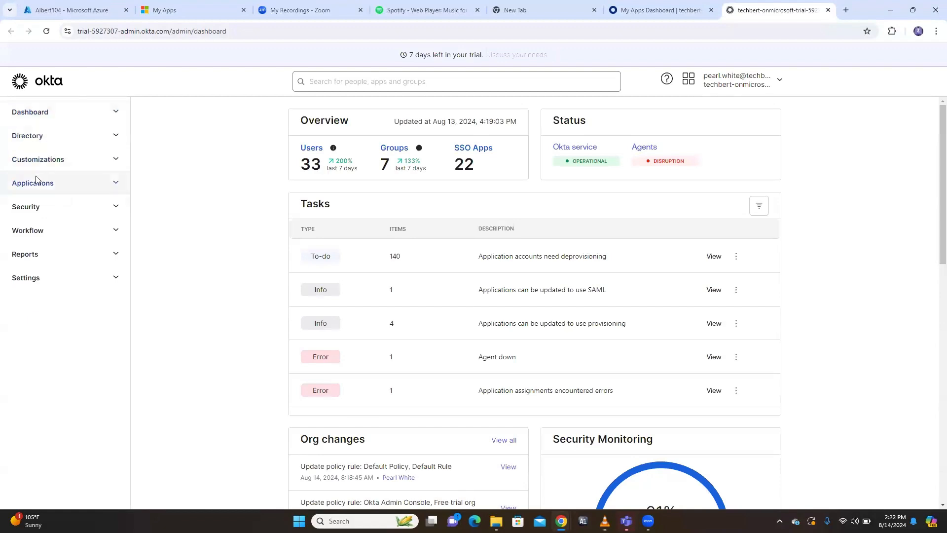
{"action": "left_click", "coordinate": [36, 179]}
{"action": "left_click", "coordinate": [38, 208]}
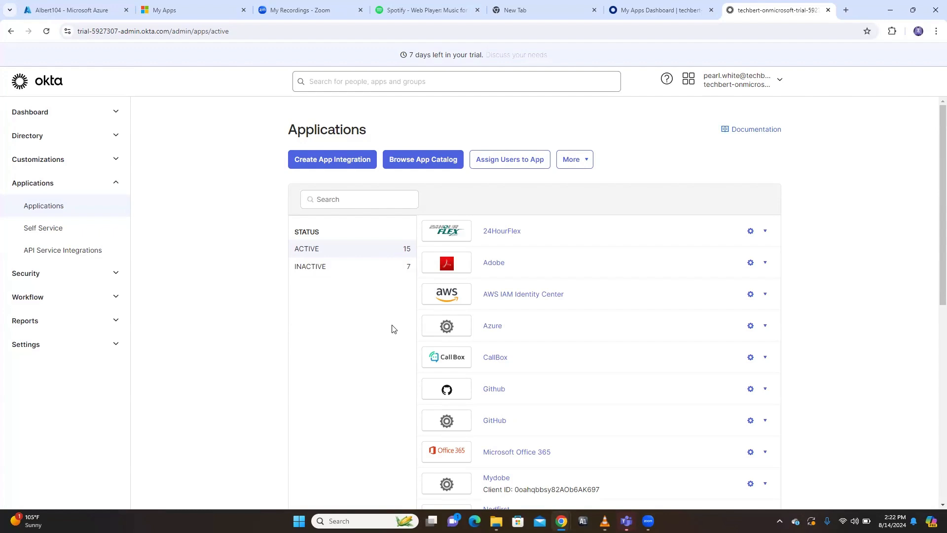
- Start a new app integration and choose OIDC - OpenID Connect as the sign-in method
{"action": "left_click", "coordinate": [323, 160]}
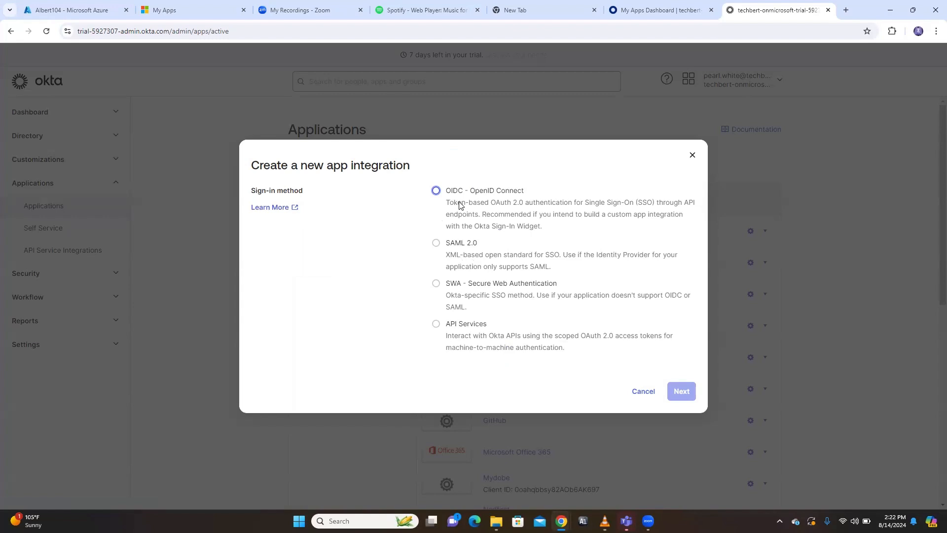
{"action": "left_click", "coordinate": [436, 191]}
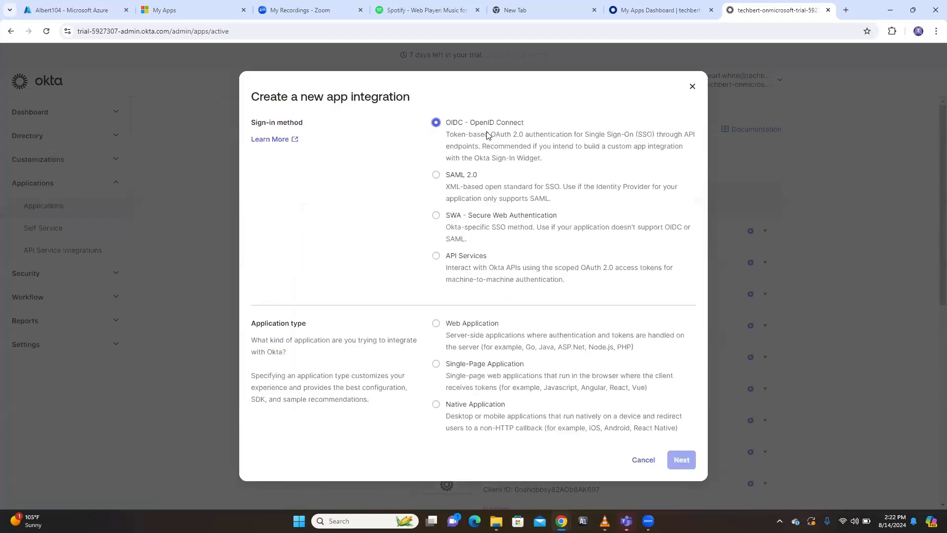
{"action": "left_click_drag", "start_coordinate": [490, 134], "coordinate": [525, 134]}
{"action": "left_click", "coordinate": [380, 162]}
- Compare the platform choices on Albert104's Authentication page in Azure with the application types offered for the Okta integration
{"action": "left_click", "coordinate": [90, 12]}
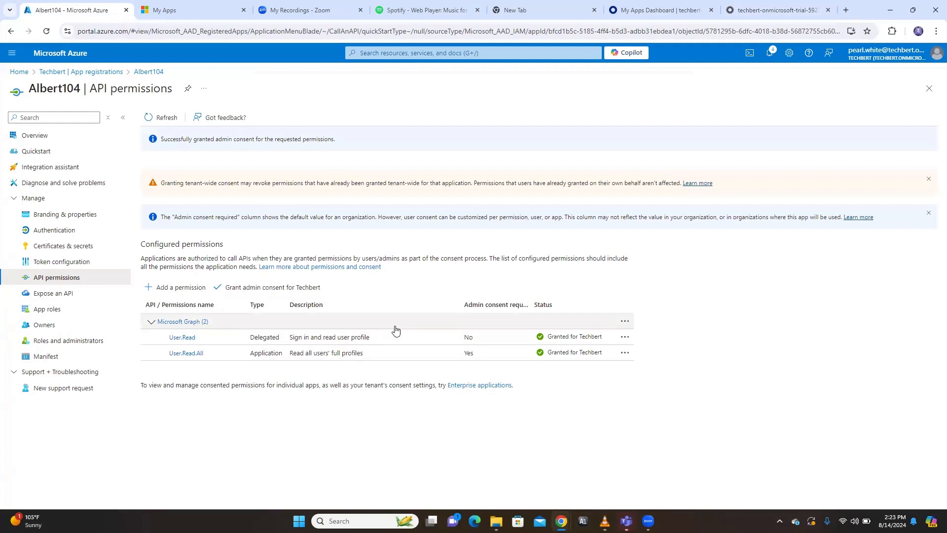
{"action": "left_click", "coordinate": [55, 235]}
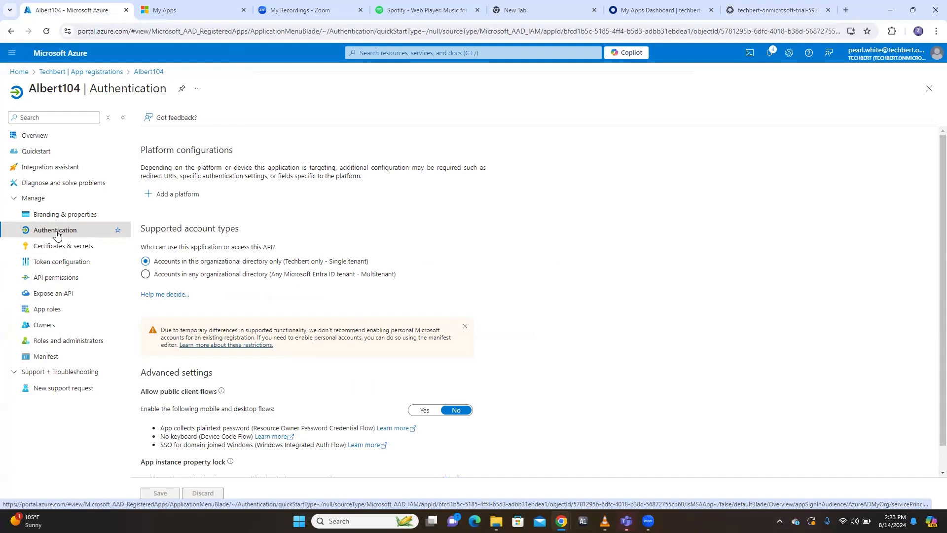
{"action": "left_click", "coordinate": [768, 12]}
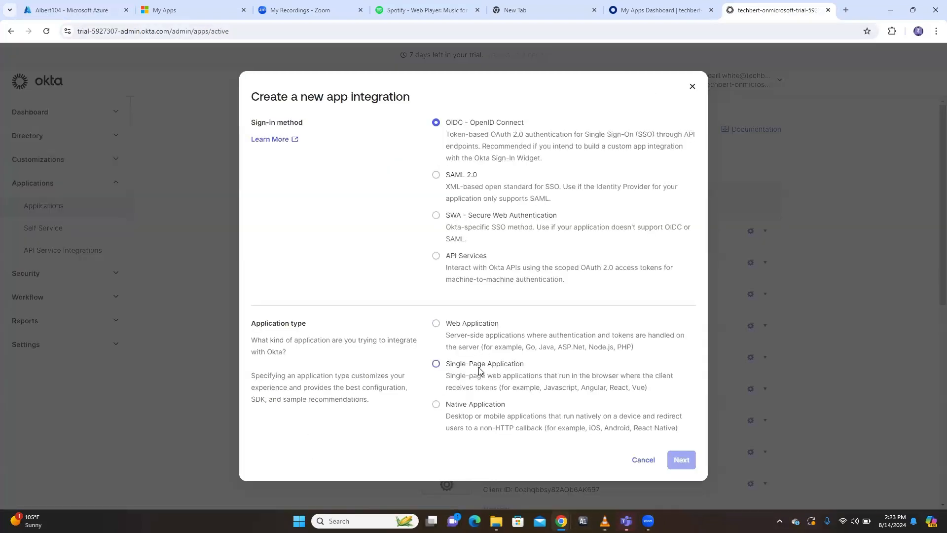
{"action": "left_click", "coordinate": [72, 10]}
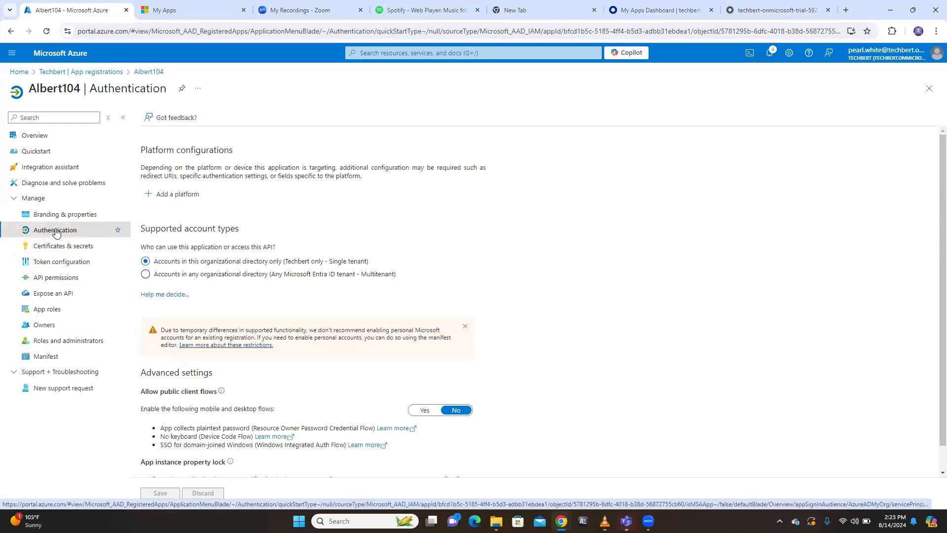
{"action": "left_click", "coordinate": [178, 195]}
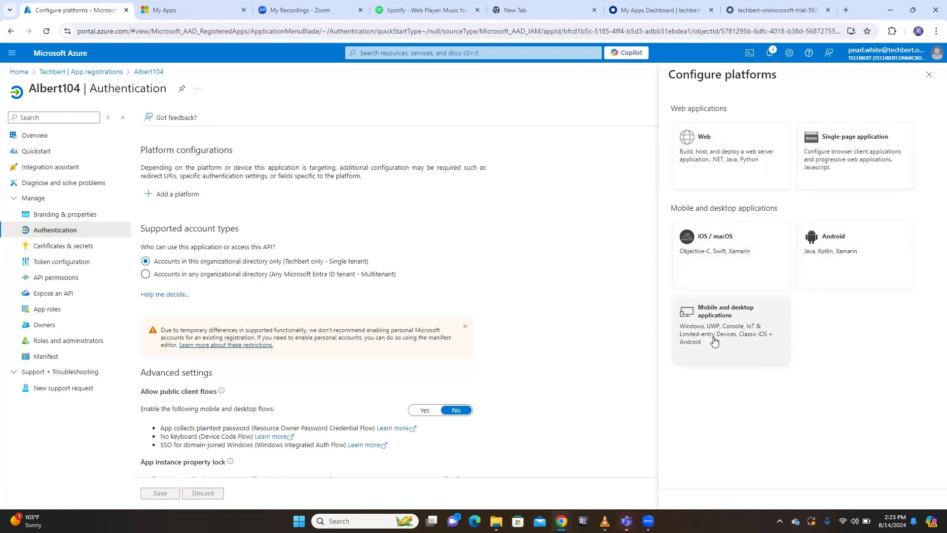
{"action": "left_click", "coordinate": [747, 11]}
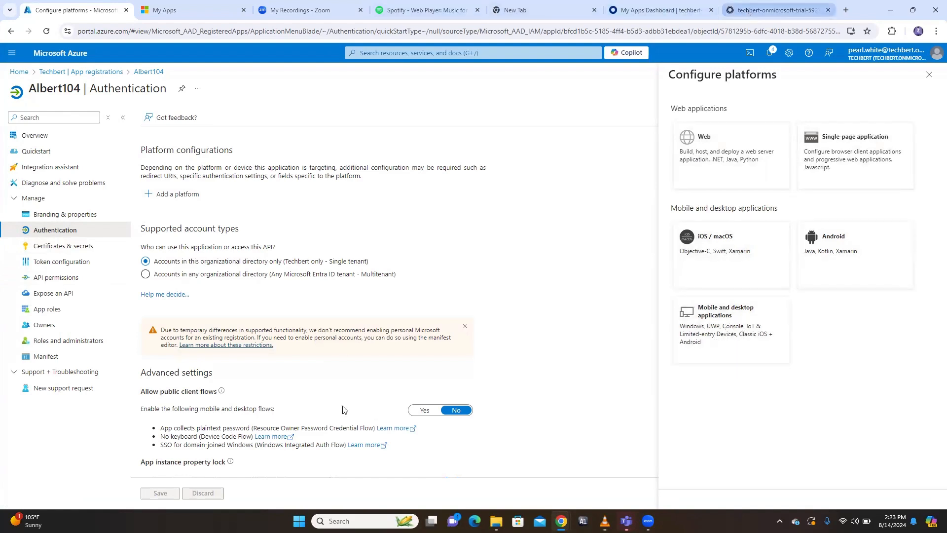
{"action": "left_click", "coordinate": [89, 10]}
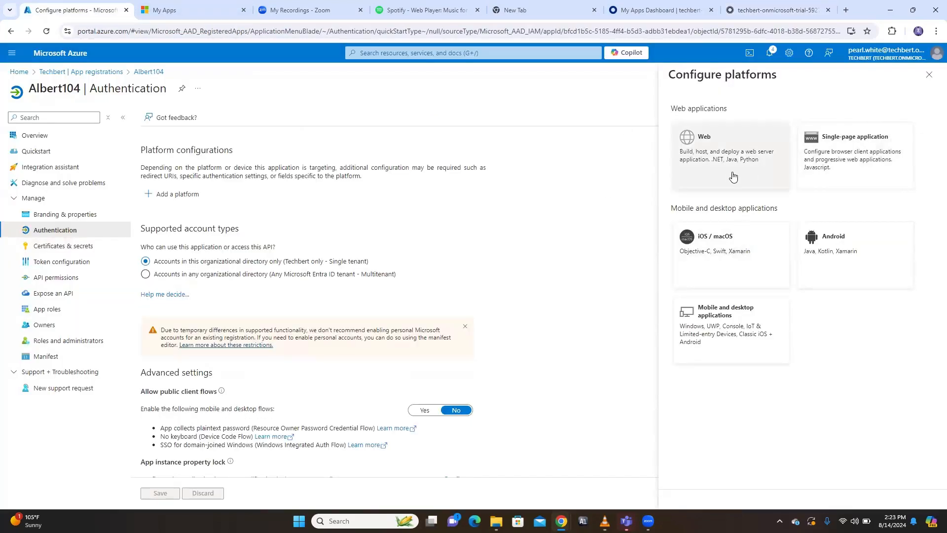
- Examine the redirect URI and token options of the Web platform for Albert104, and close them without configuring anything
{"action": "left_click", "coordinate": [724, 186]}
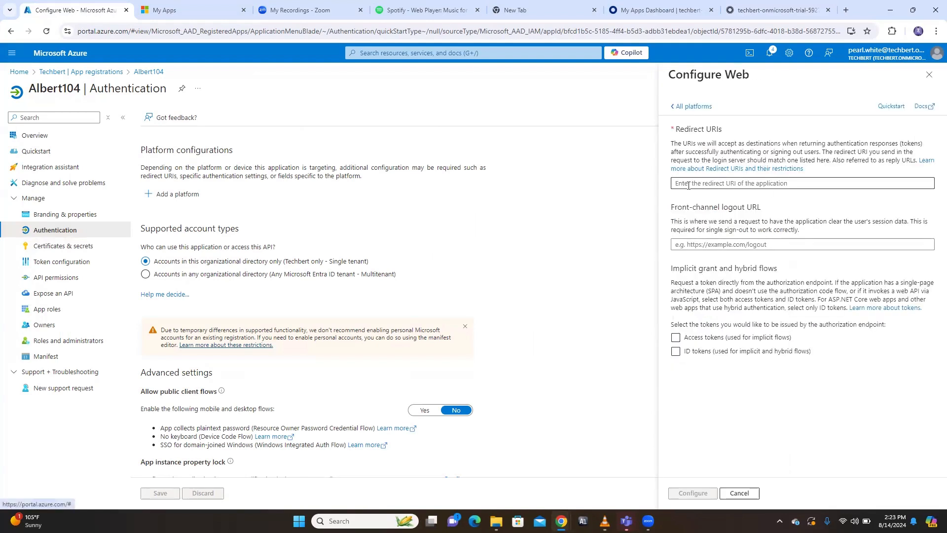
{"action": "left_click", "coordinate": [689, 185]}
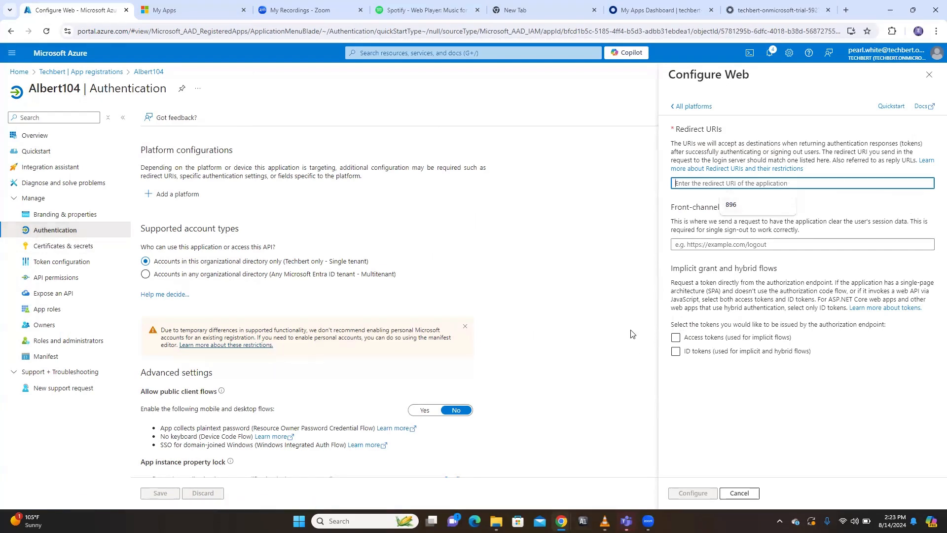
{"action": "left_click", "coordinate": [753, 339]}
{"action": "left_click", "coordinate": [719, 339]}
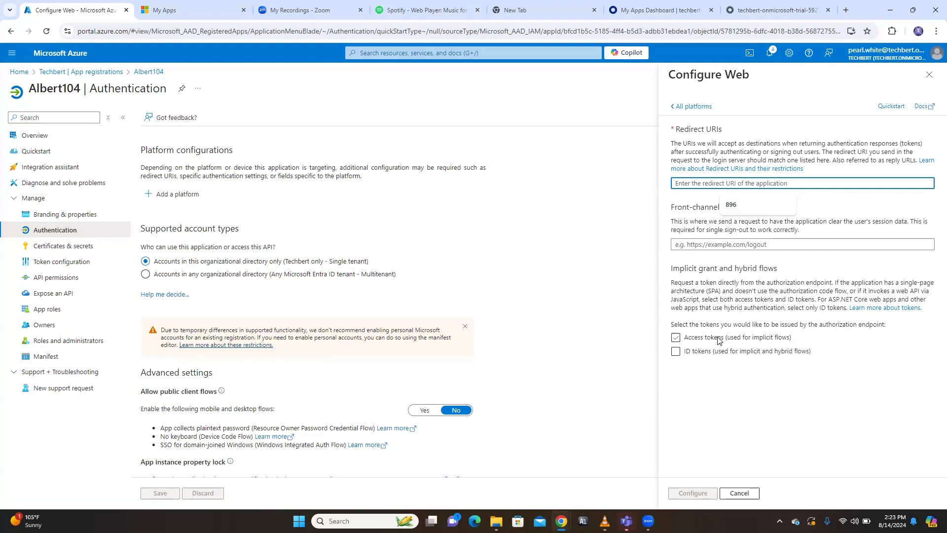
{"action": "left_click", "coordinate": [928, 72]}
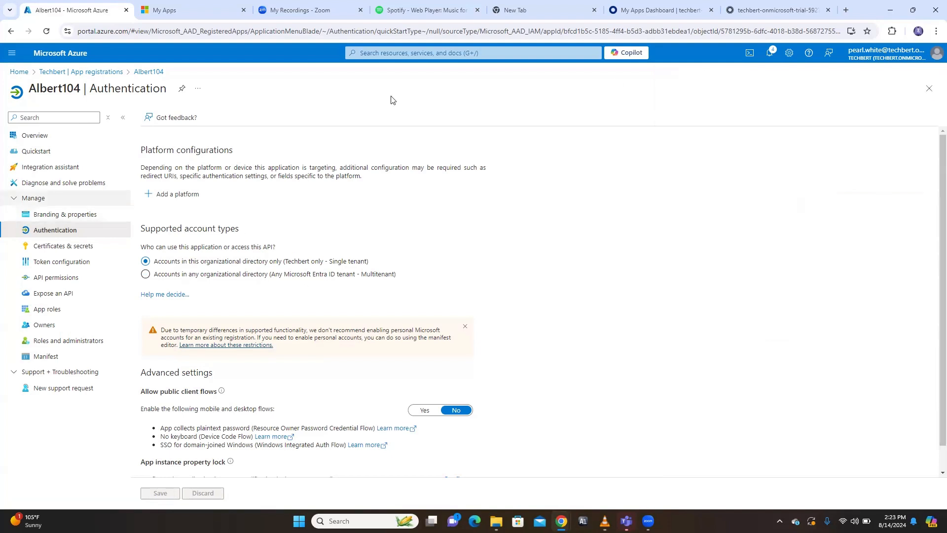
- Switch back to Okta, choose Web Application as the application type, and name the new integration Albert104
{"action": "left_click", "coordinate": [767, 12]}
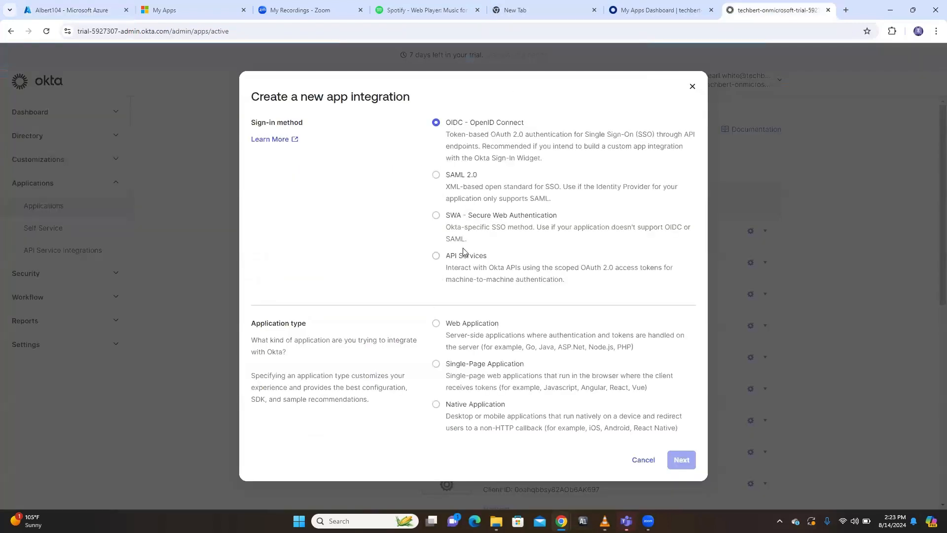
{"action": "left_click", "coordinate": [437, 324]}
{"action": "left_click", "coordinate": [686, 460]}
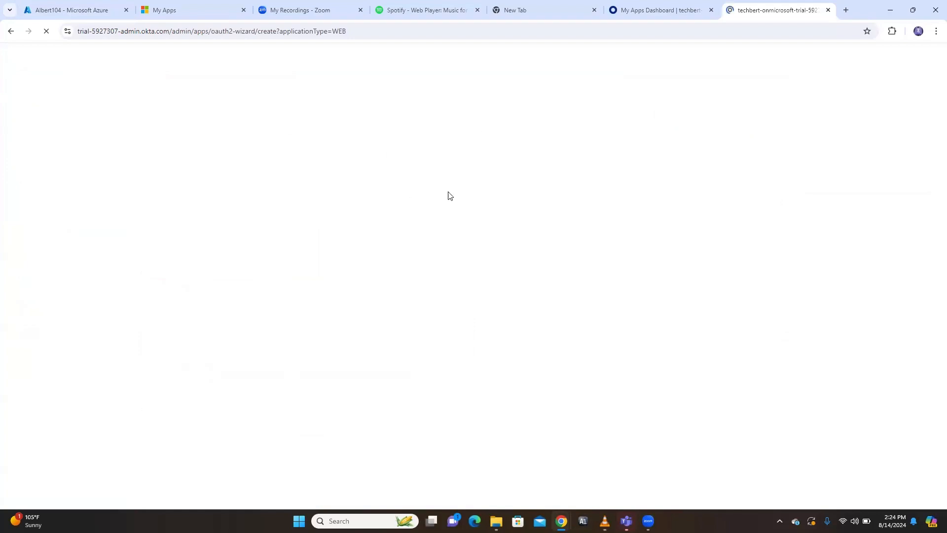
{"action": "left_click_drag", "start_coordinate": [539, 186], "coordinate": [406, 190]}
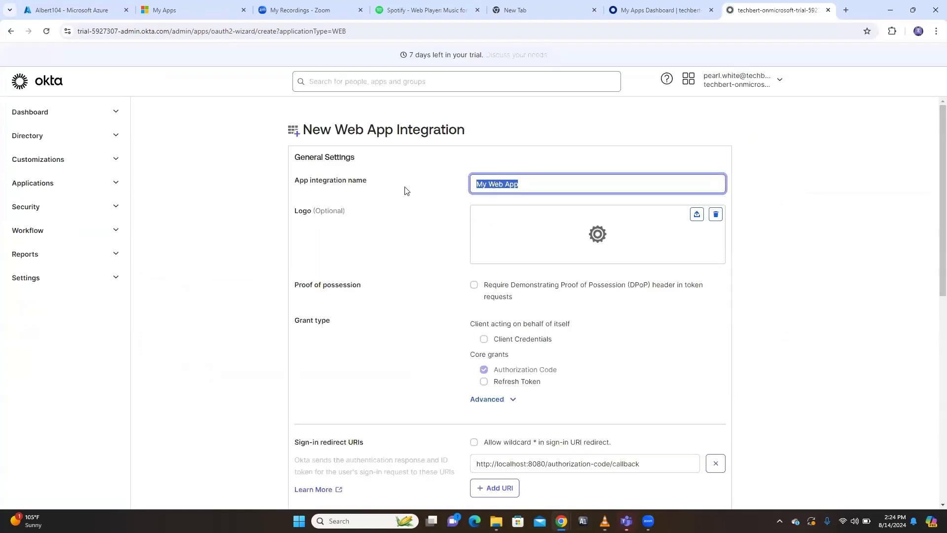
{"action": "type", "text": "Albert104"}
- Review the sign-in and sign-out redirect URIs of the new web app integration
{"action": "scroll", "coordinate": [526, 284], "scroll_direction": "down", "scroll_amount": 5}
{"action": "scroll", "coordinate": [551, 270], "scroll_direction": "up", "scroll_amount": 3}
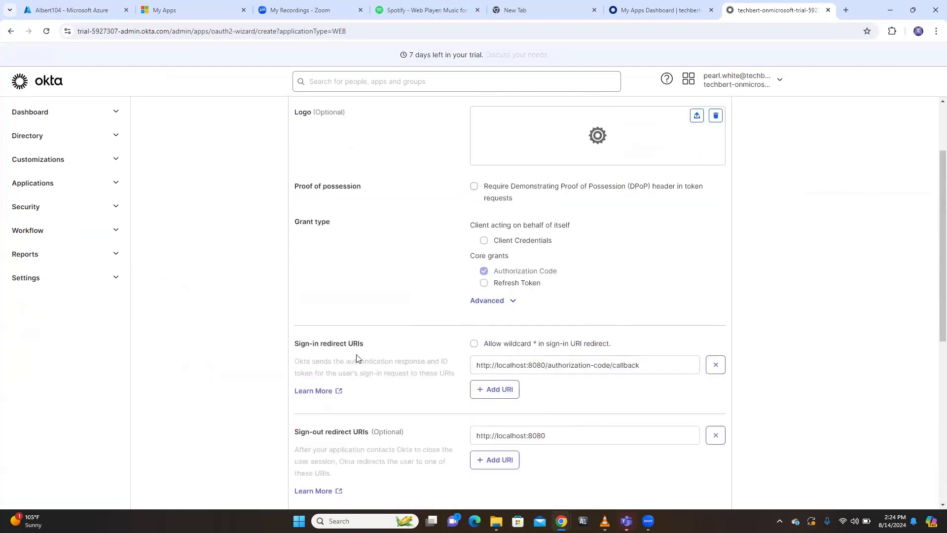
{"action": "left_click", "coordinate": [661, 365]}
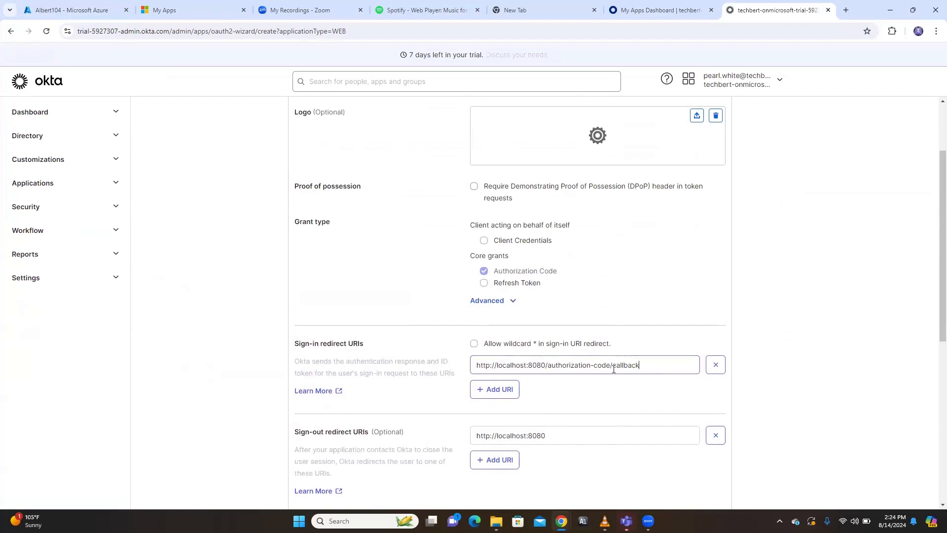
{"action": "left_click_drag", "start_coordinate": [673, 365], "coordinate": [471, 370]}
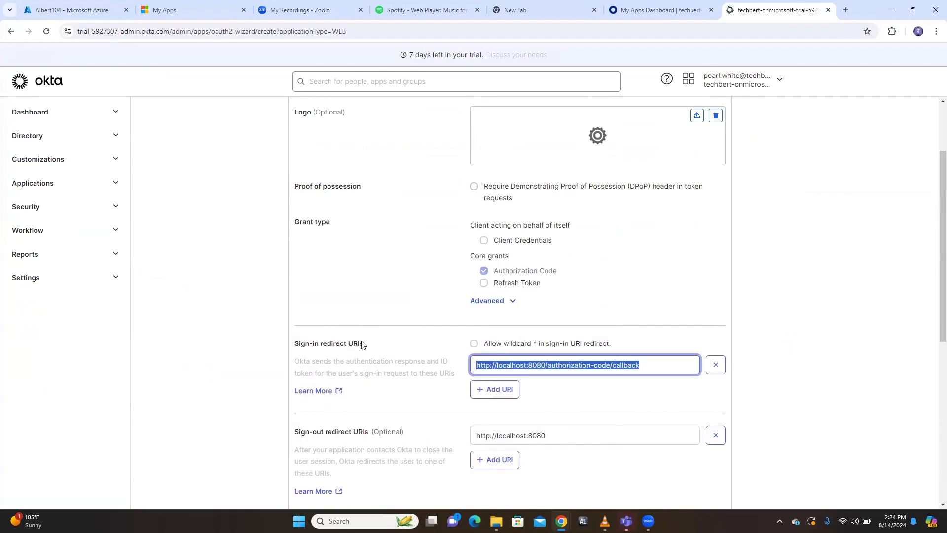
{"action": "left_click", "coordinate": [654, 366]}
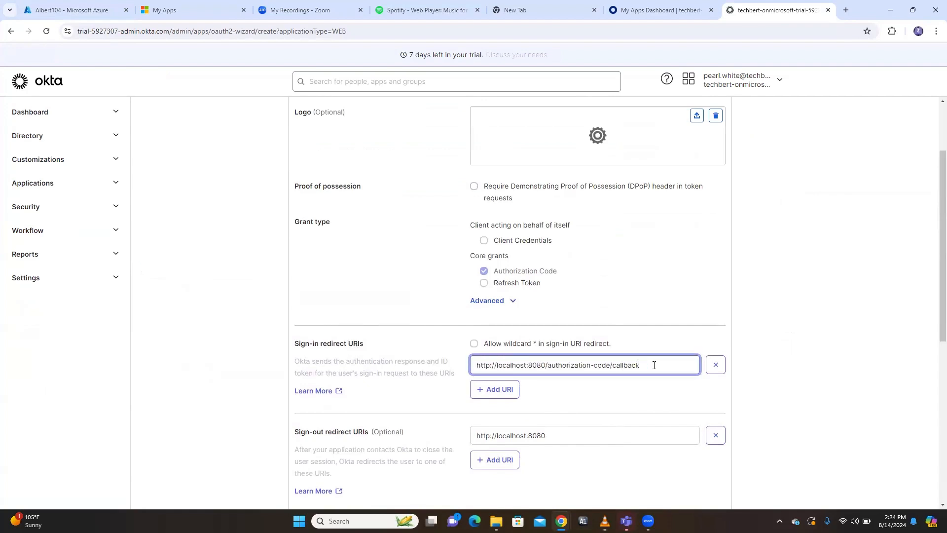
{"action": "scroll", "coordinate": [562, 387], "scroll_direction": "down", "scroll_amount": 3}
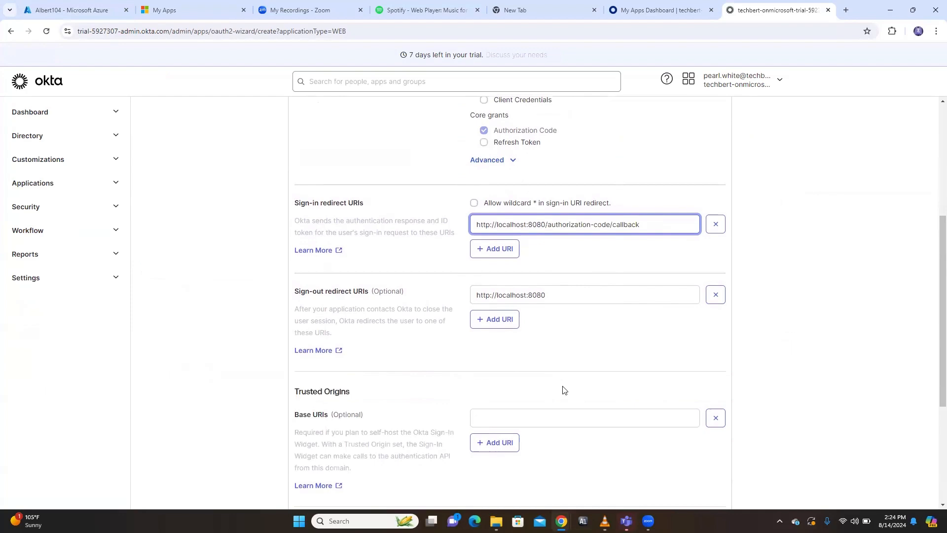
{"action": "left_click", "coordinate": [595, 290]}
- Set controlled access to skip group assignment for now and save the Albert104 integration
{"action": "scroll", "coordinate": [547, 363], "scroll_direction": "down", "scroll_amount": 4}
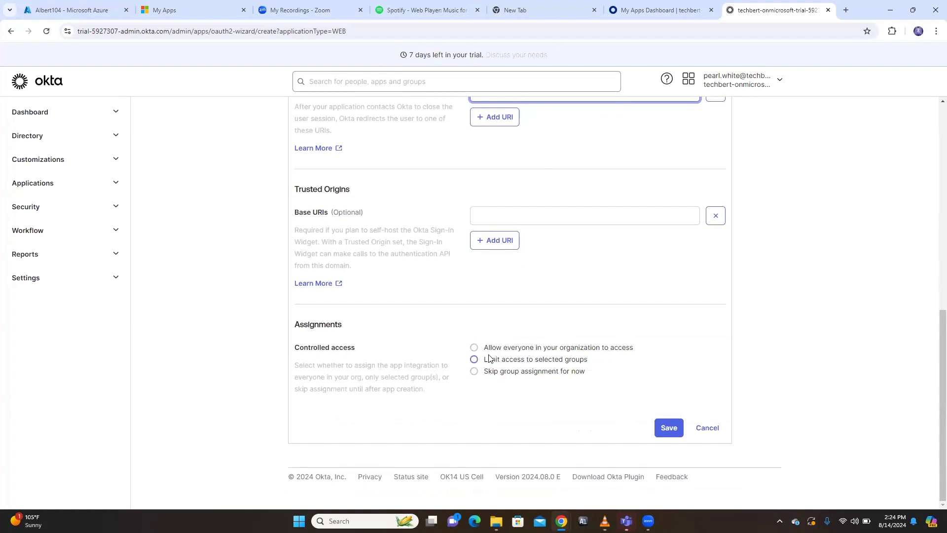
{"action": "left_click", "coordinate": [511, 375]}
{"action": "left_click", "coordinate": [671, 431]}
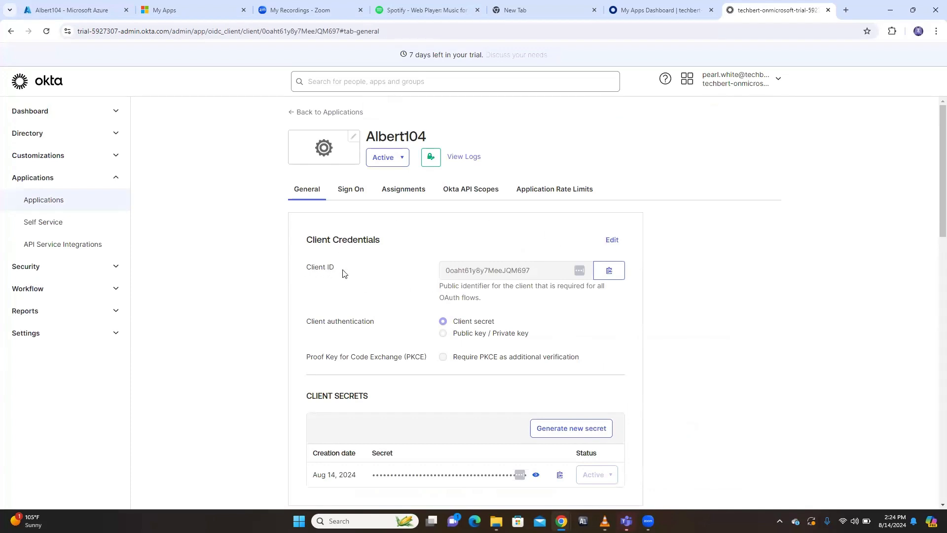
- Check the client ID of the Okta Albert104 app and copy its client secret
{"action": "left_click_drag", "start_coordinate": [342, 270], "coordinate": [297, 268]}
{"action": "scroll", "coordinate": [526, 370], "scroll_direction": "down", "scroll_amount": 2}
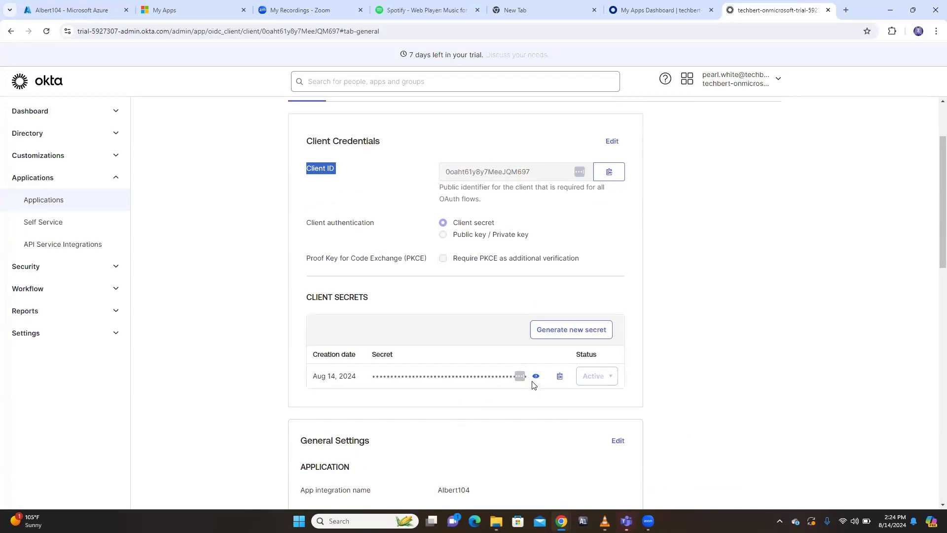
{"action": "left_click", "coordinate": [561, 377]}
{"action": "scroll", "coordinate": [393, 325], "scroll_direction": "up", "scroll_amount": 2}
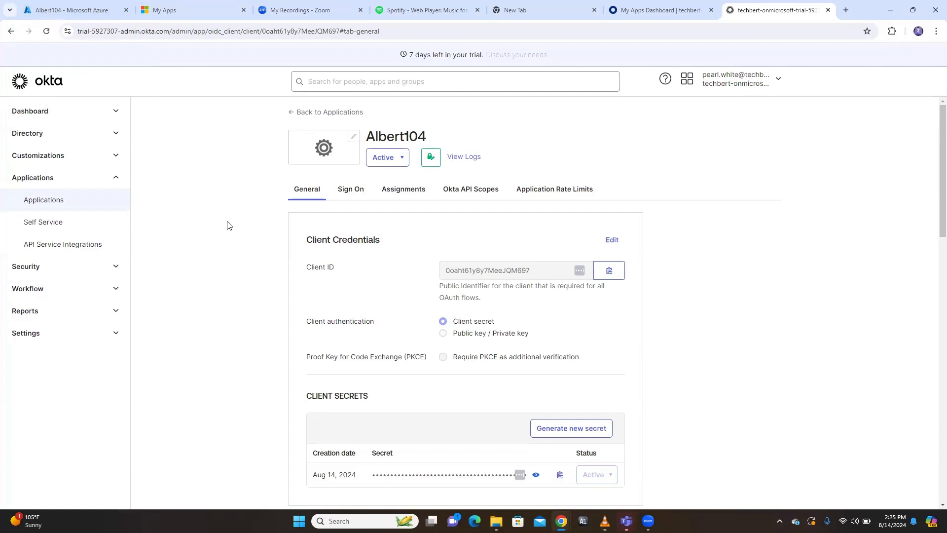
- Switch to Azure and open the overview of the Albert104 app registration
{"action": "left_click", "coordinate": [74, 10]}
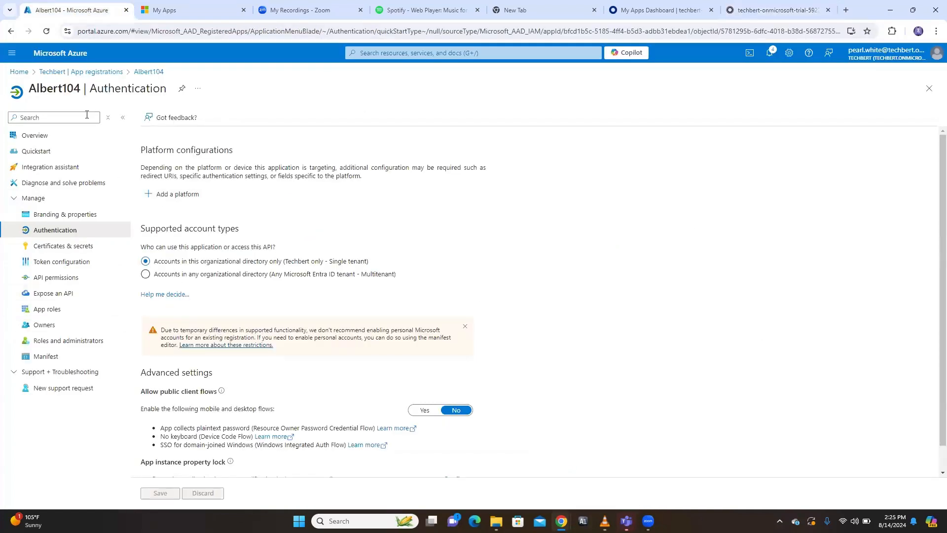
{"action": "left_click_drag", "start_coordinate": [81, 88], "coordinate": [33, 88]}
{"action": "left_click", "coordinate": [79, 89]}
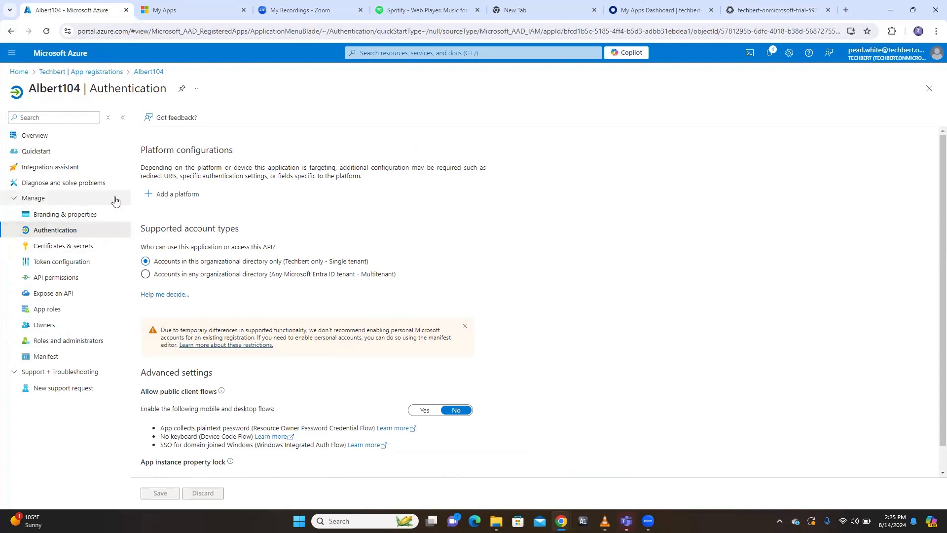
{"action": "left_click", "coordinate": [32, 137]}
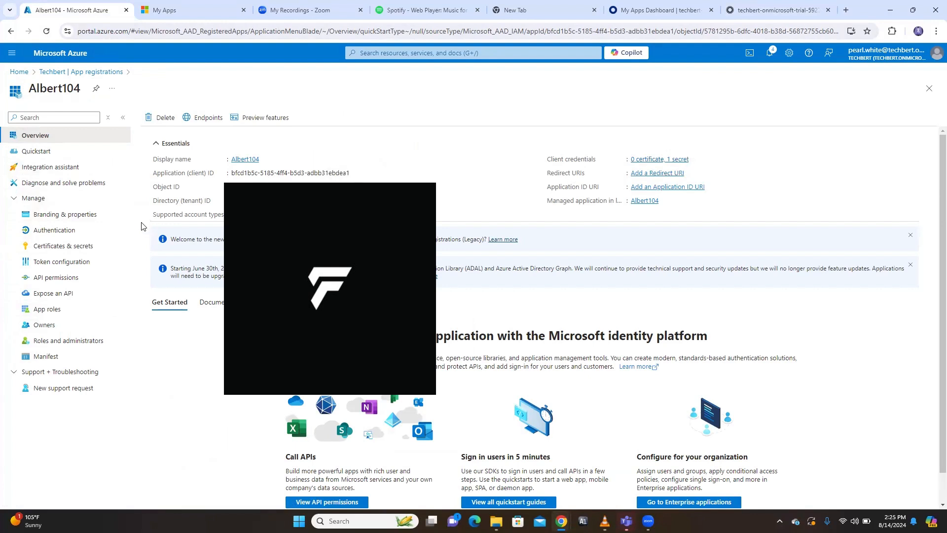
- Go back to Techbert's app registrations and open the Enterprise applications list
{"action": "left_click", "coordinate": [64, 72]}
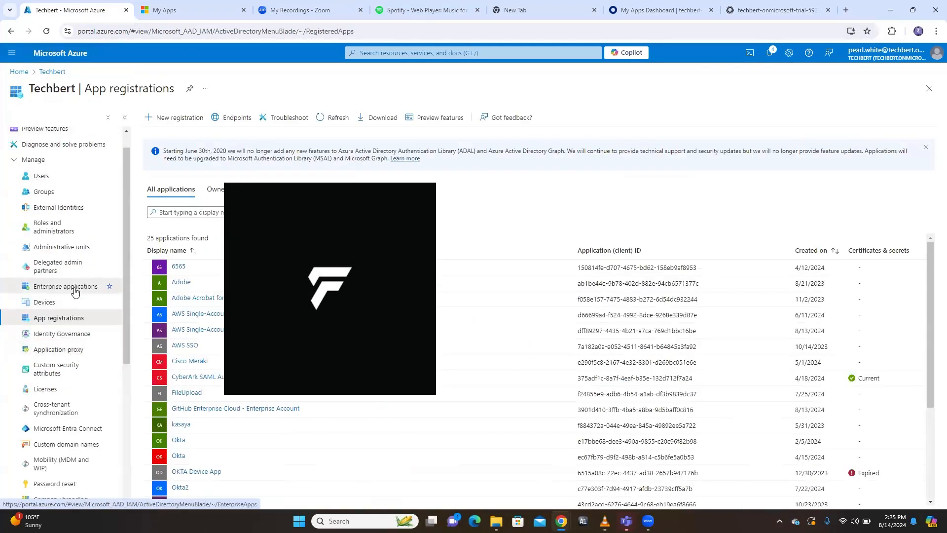
{"action": "left_click", "coordinate": [74, 291]}
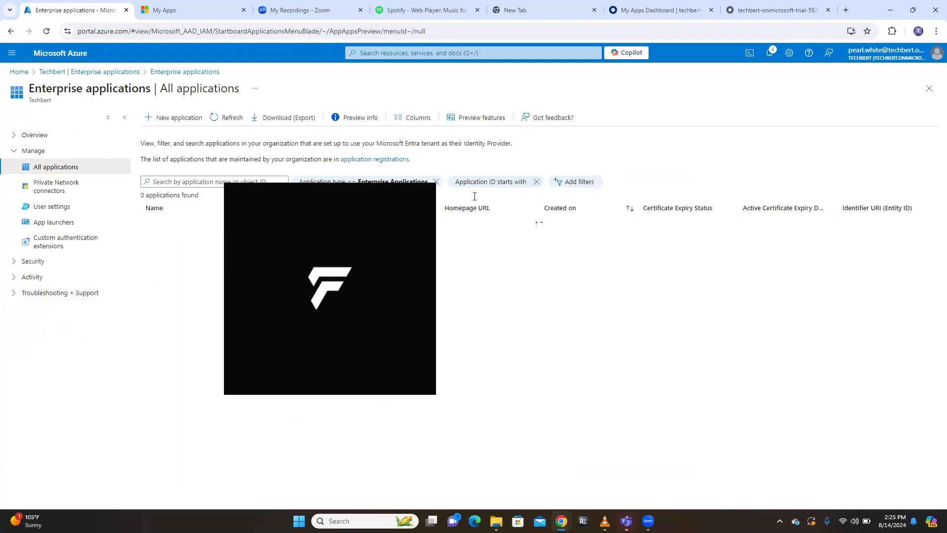